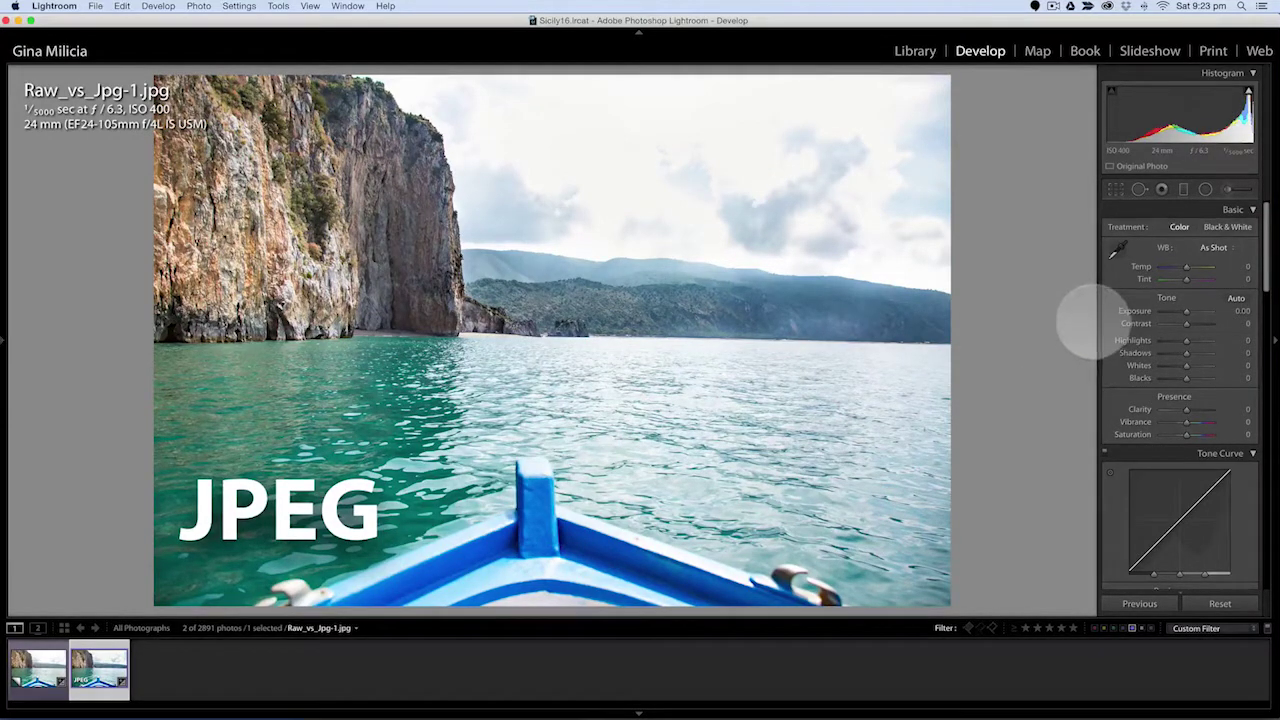
Step: Give the JPEG Auto white balance, Shadows +64 and Clarity +89, then pick the Adjustment Brush
click(1214, 247)
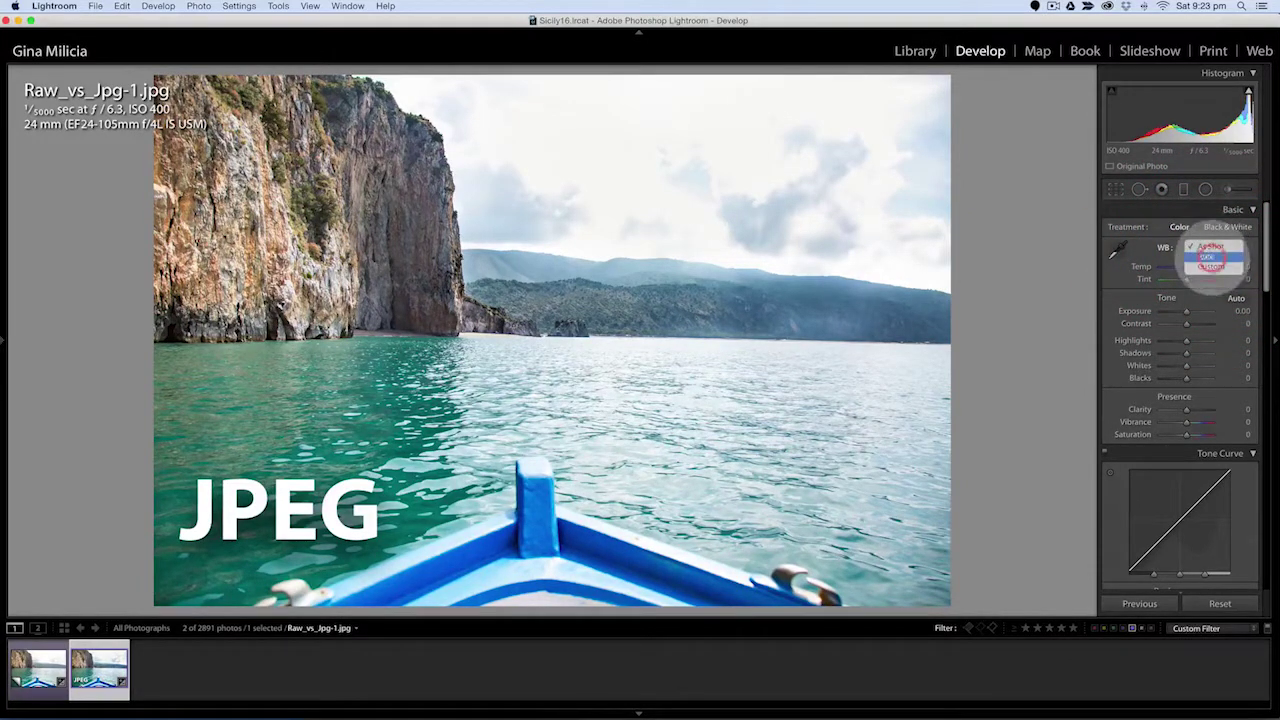
click(1209, 257)
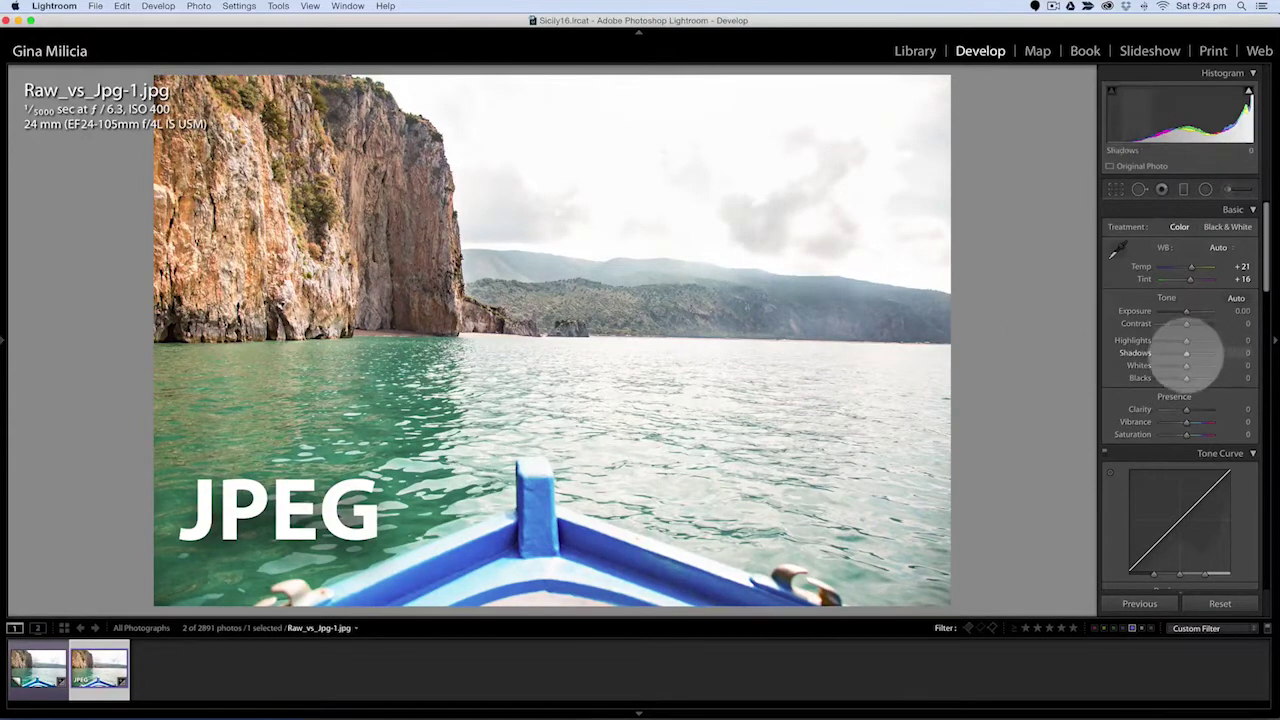
drag(1186, 353, 1202, 353)
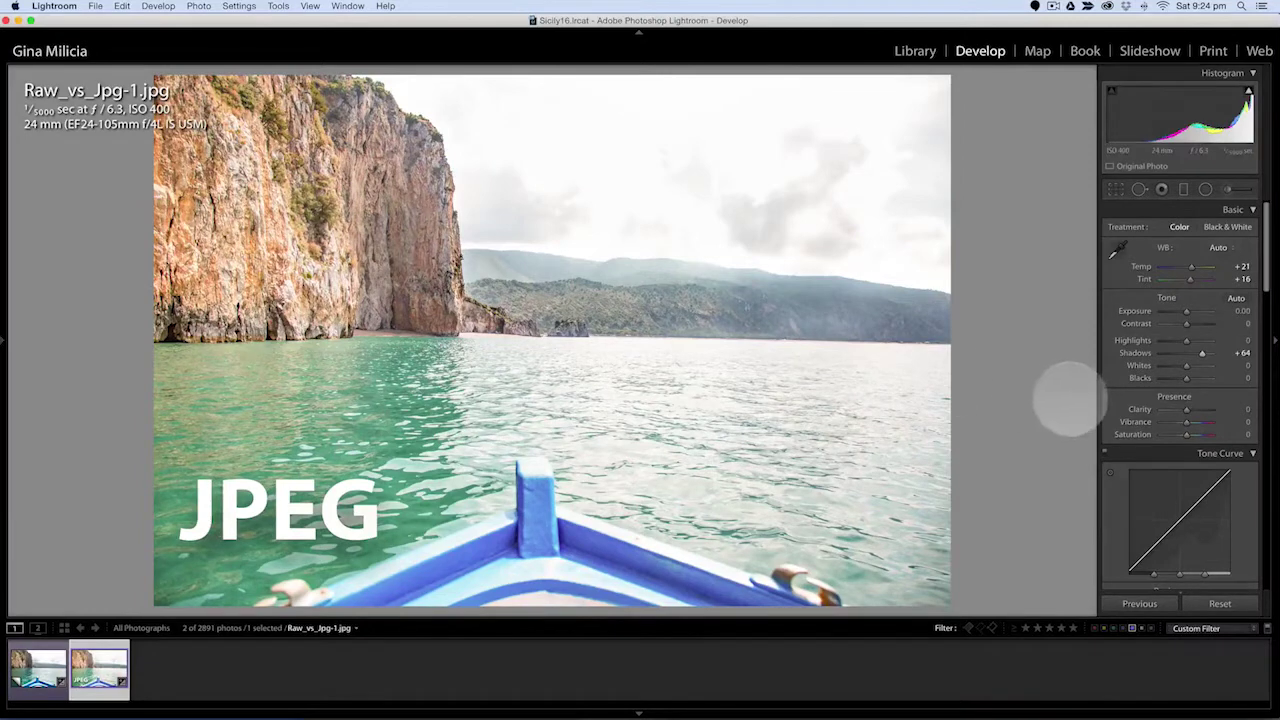
drag(1186, 409, 1209, 409)
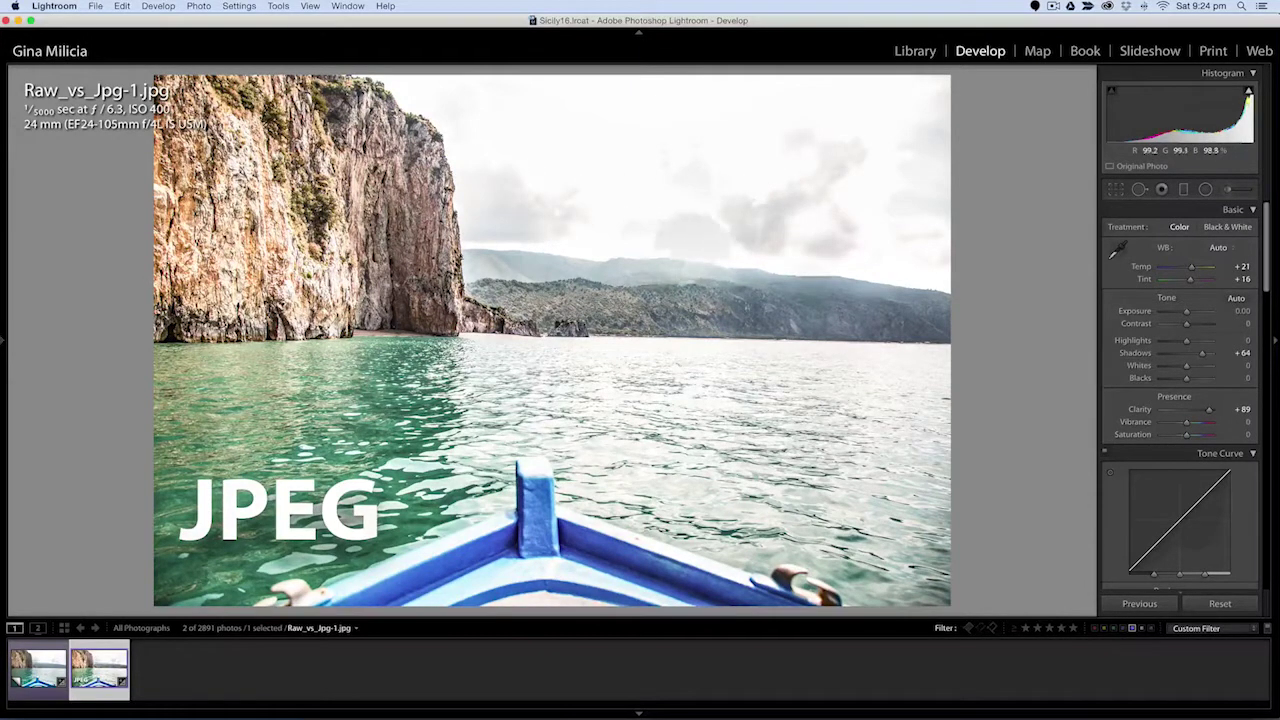
click(1228, 189)
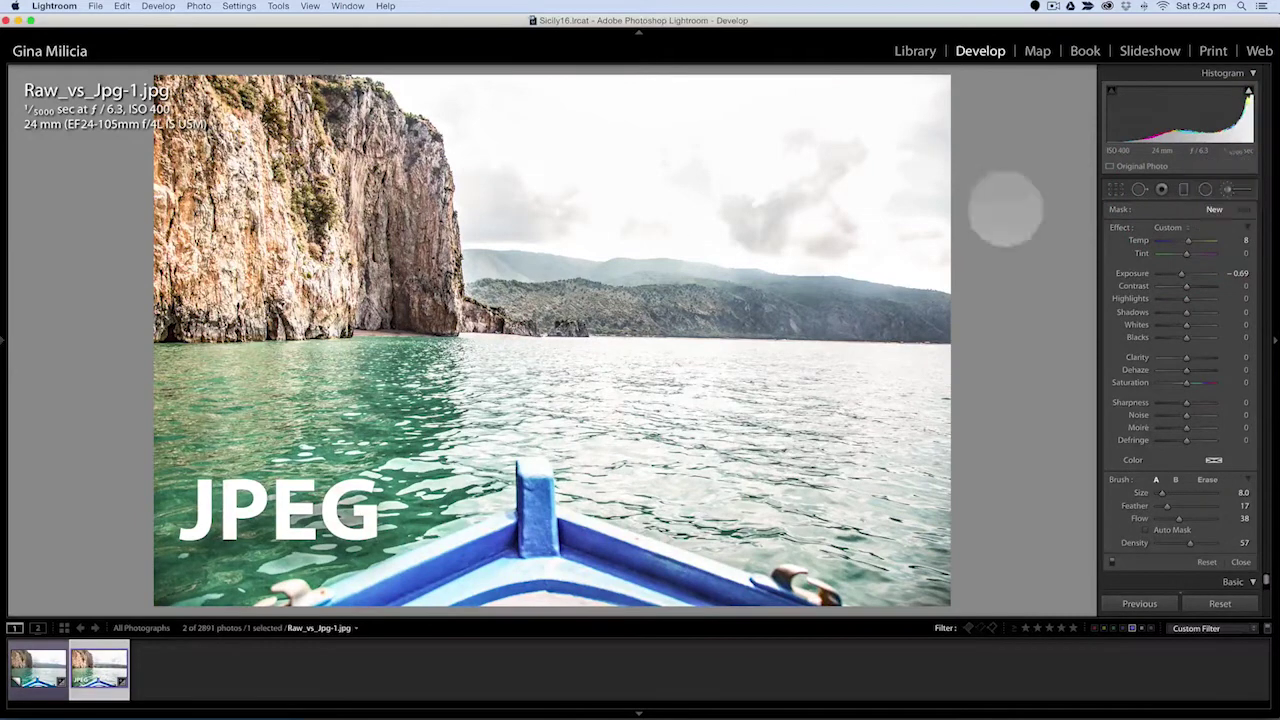
Step: Draw a graduated filter from the top of the sky to the horizon, with Exposure about -1.57
drag(837, 198, 735, 210)
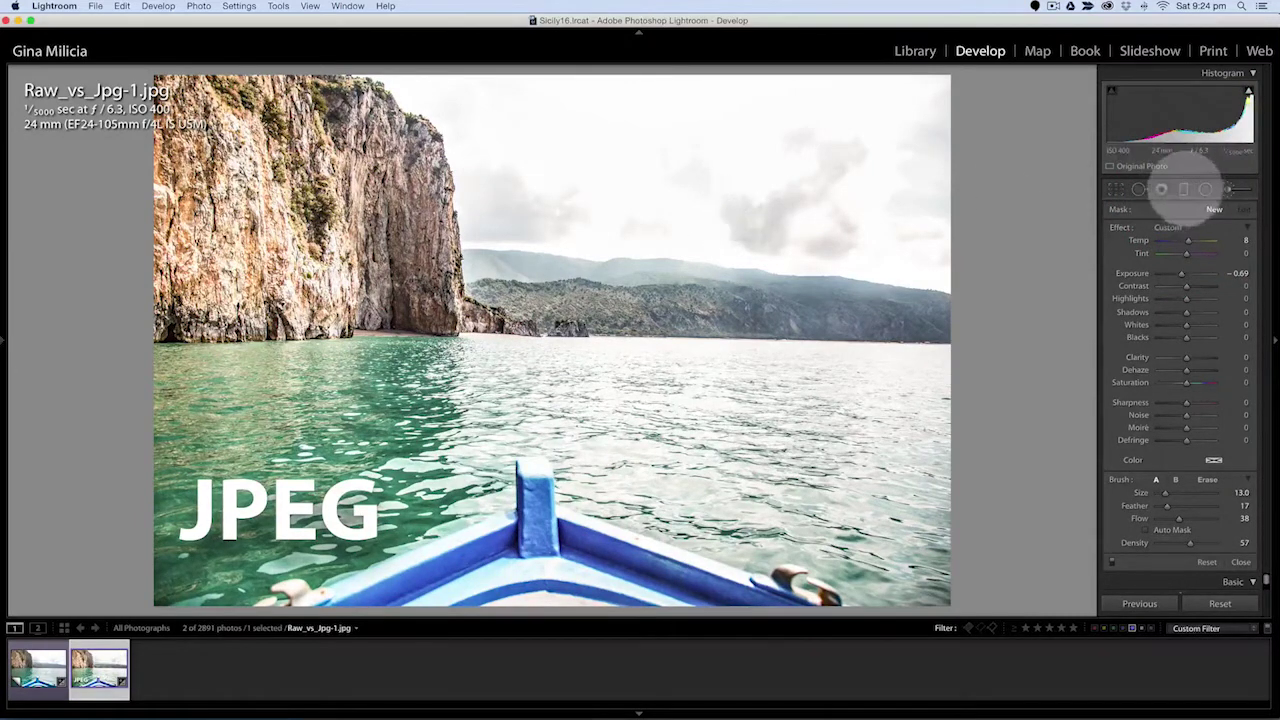
click(1170, 190)
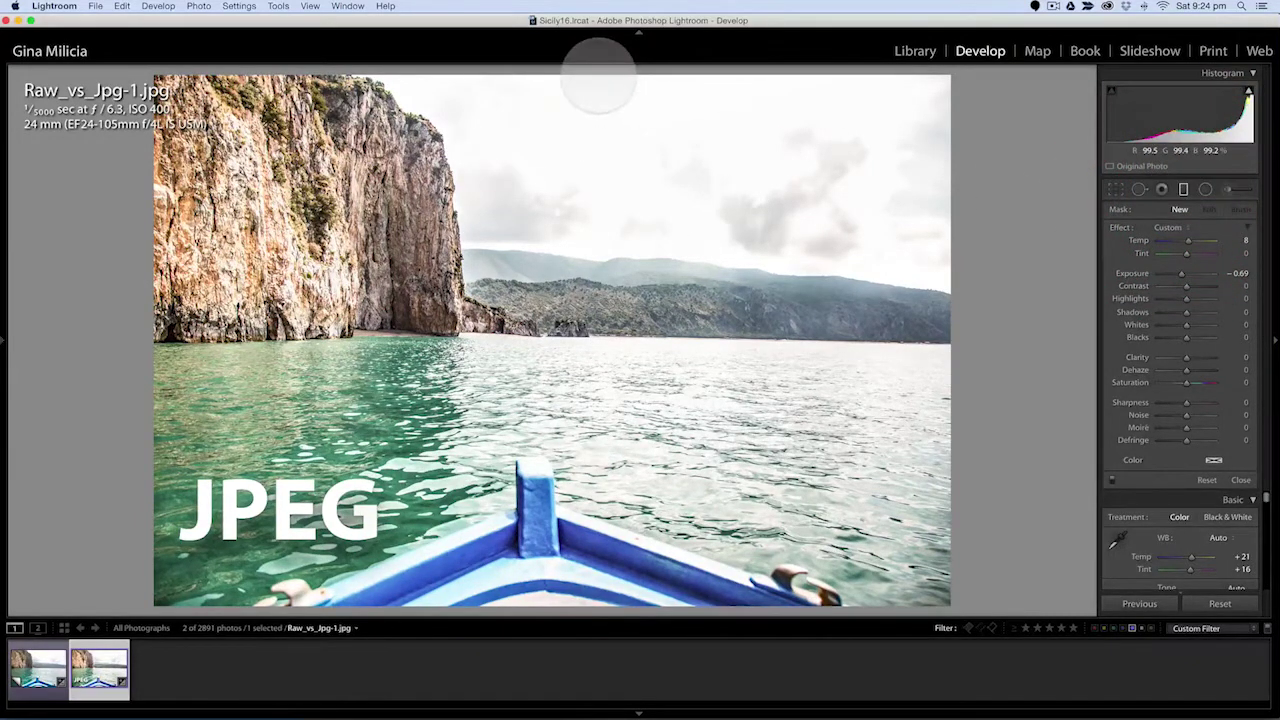
mouse_move(597, 84)
mouse_down()
mouse_move(600, 394)
mouse_move(557, 600)
mouse_move(590, 558)
mouse_up()
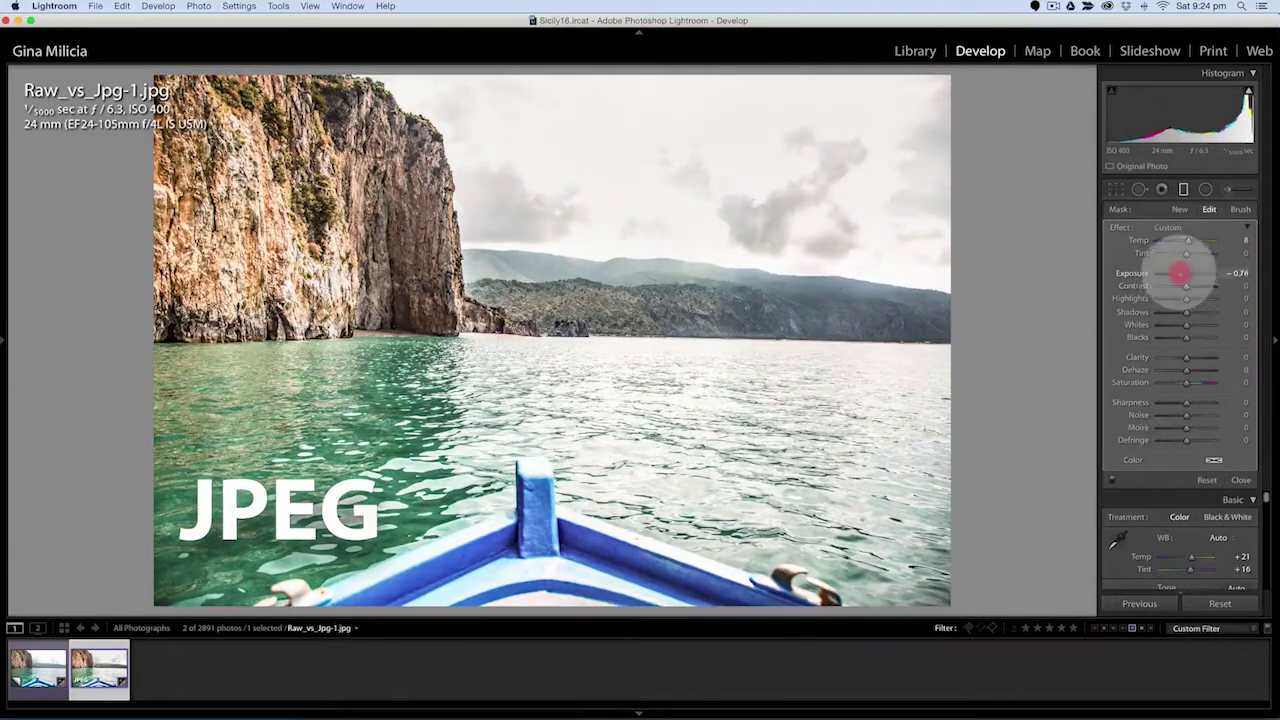
mouse_move(1180, 272)
mouse_down()
mouse_move(1158, 268)
mouse_move(1176, 270)
mouse_up()
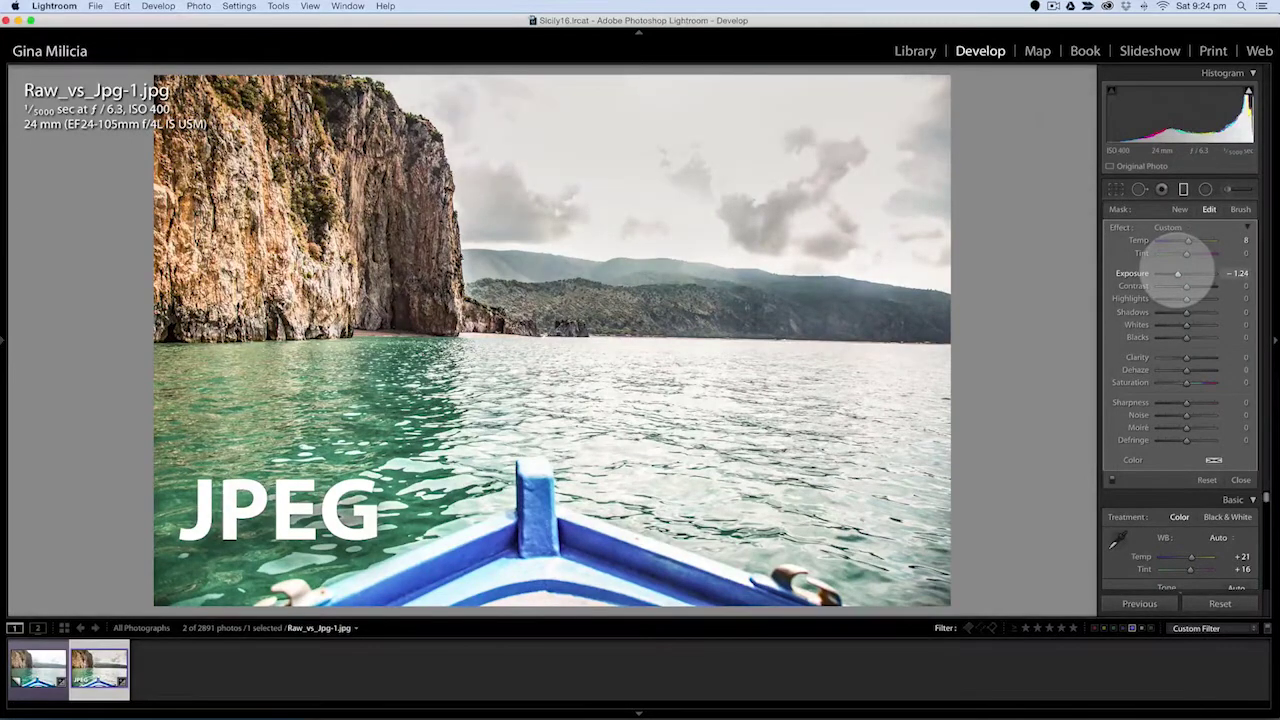
click(1182, 268)
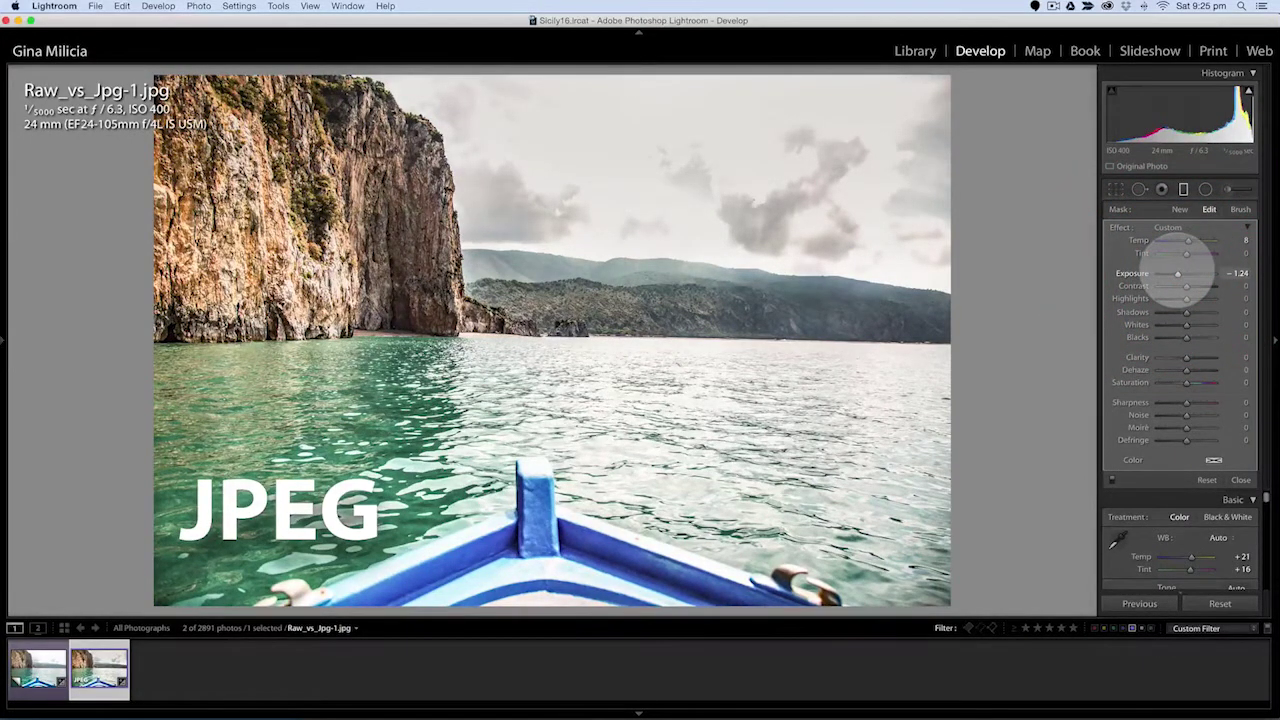
drag(1180, 273, 1171, 271)
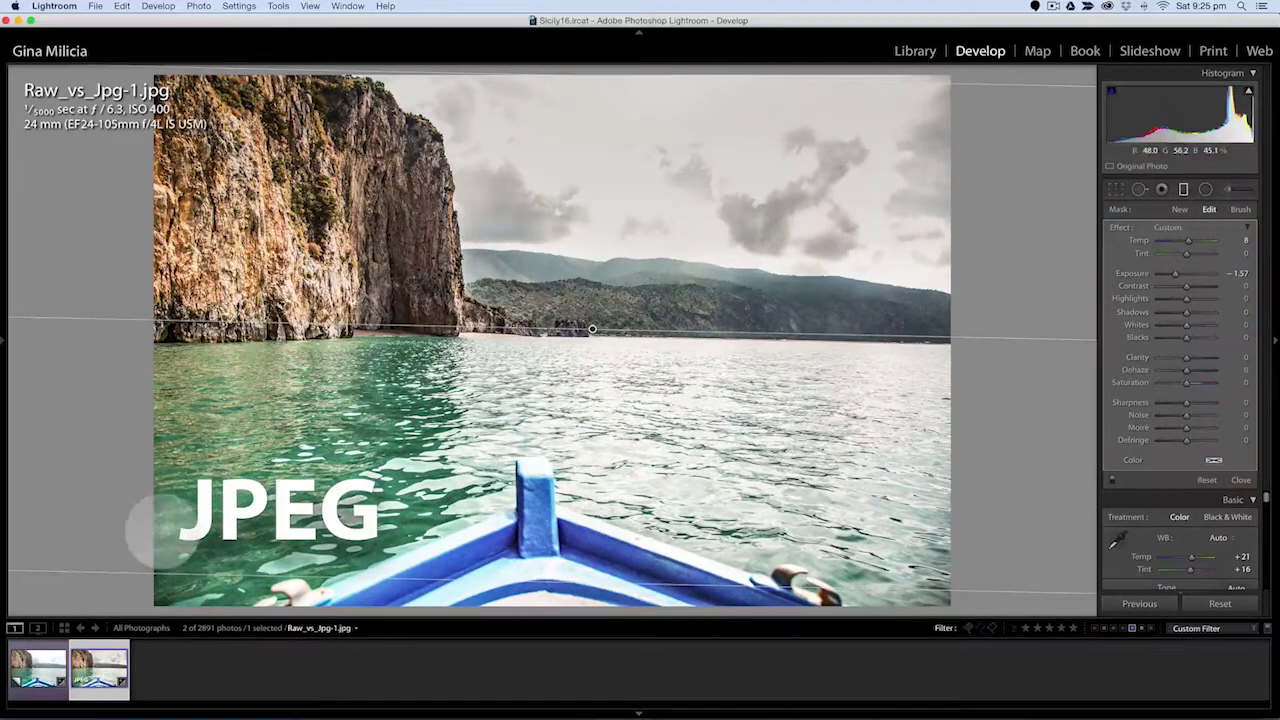
Step: Switch to the raw Sicily16_2370.CR2 copy and try Daylight, then Cloudy white balance
key(m)
click(40, 672)
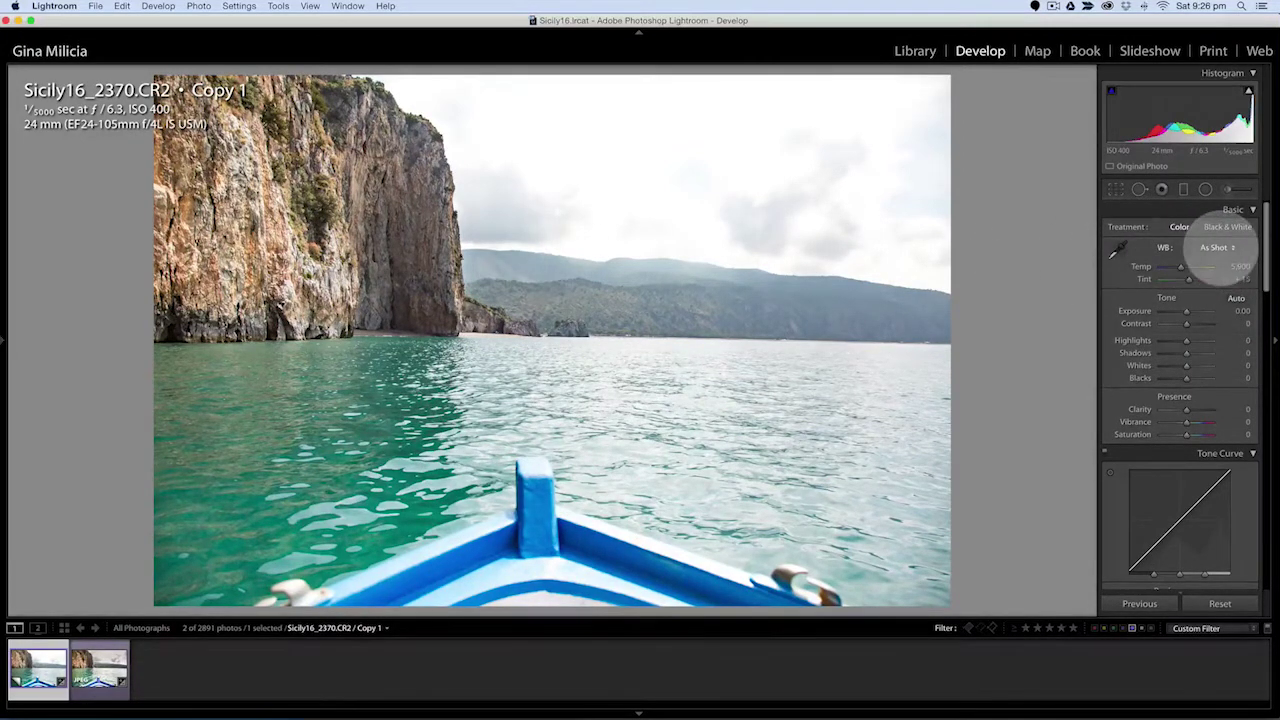
click(1216, 247)
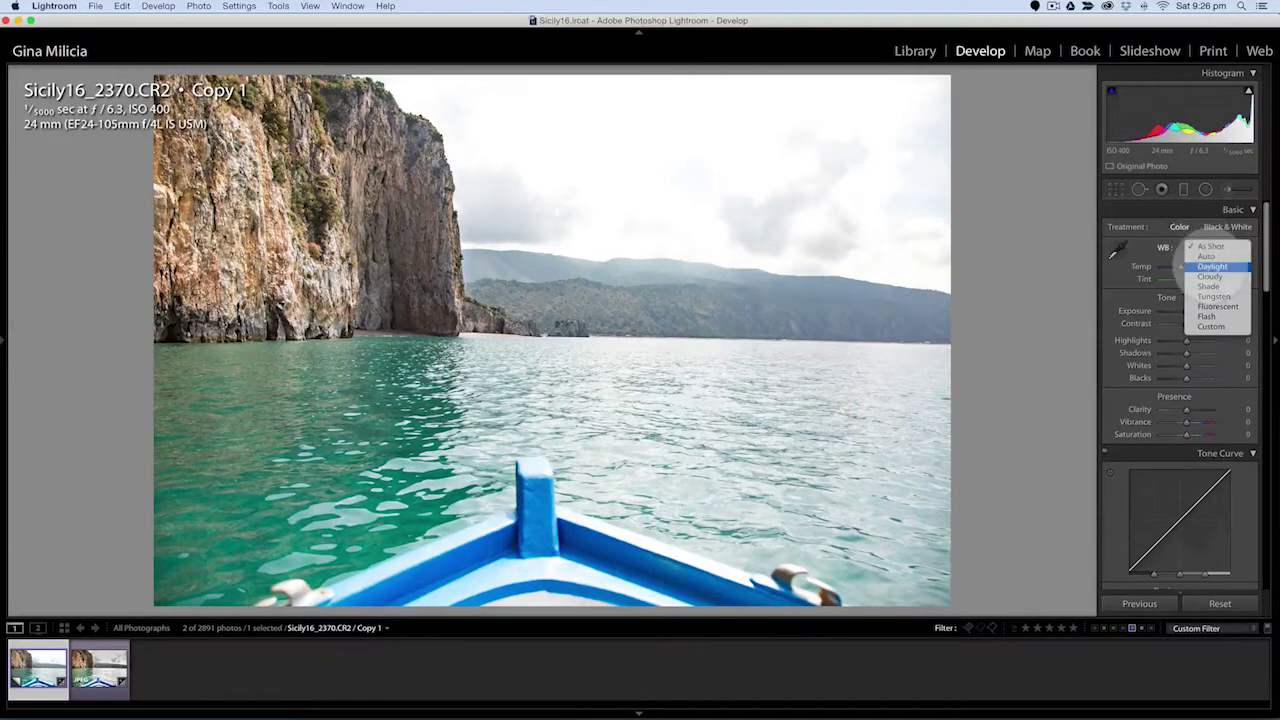
click(1212, 266)
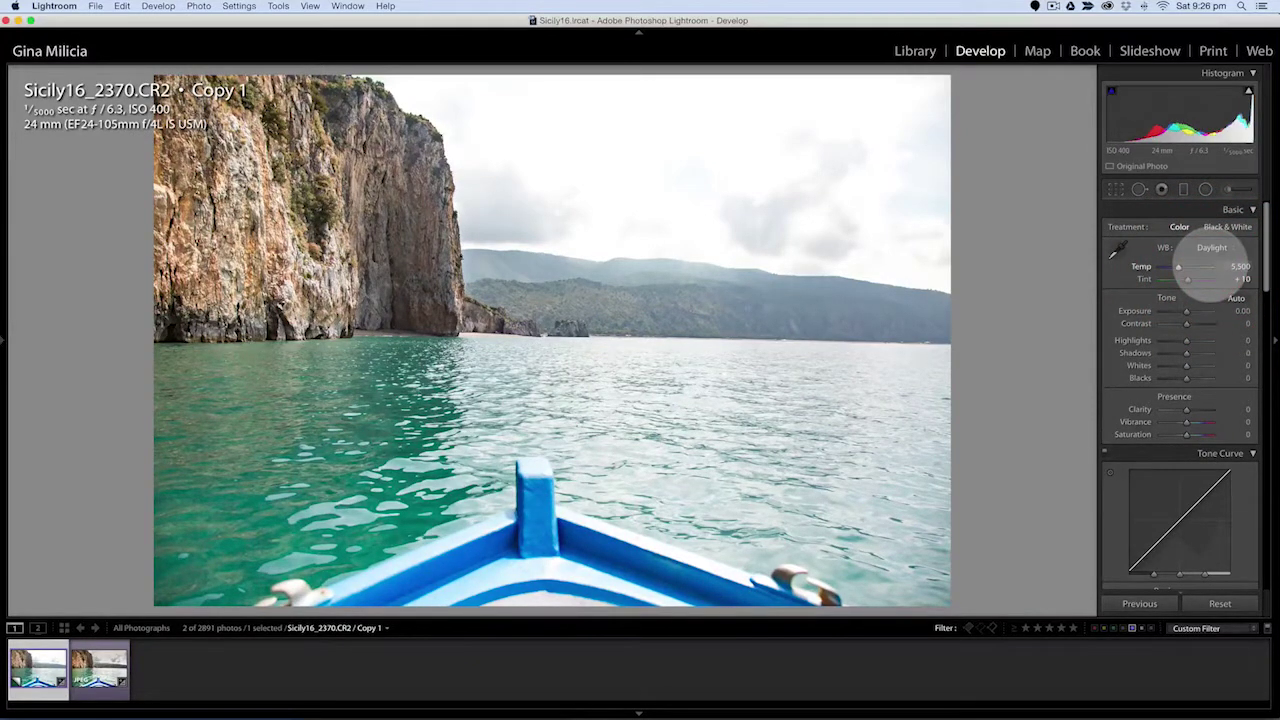
click(1211, 248)
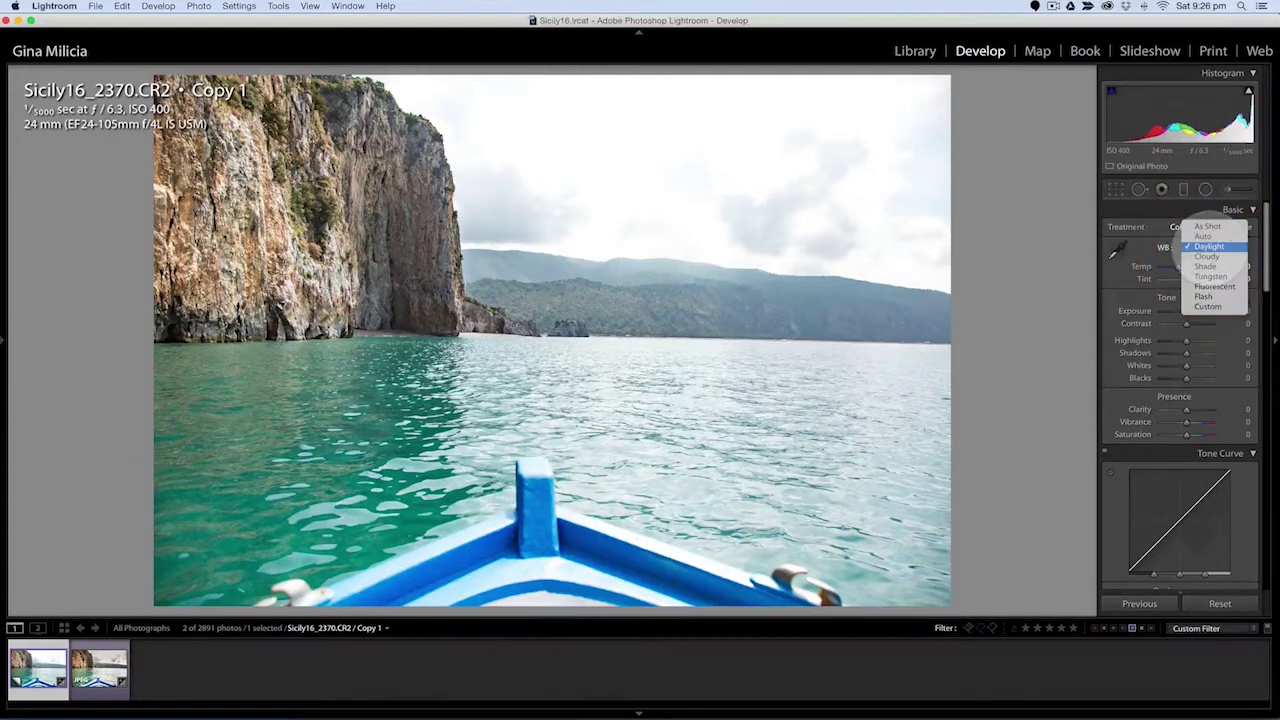
click(1208, 256)
Step: Sample the white boat for white balance, giving Temp 6,100 and Tint +6
click(1214, 248)
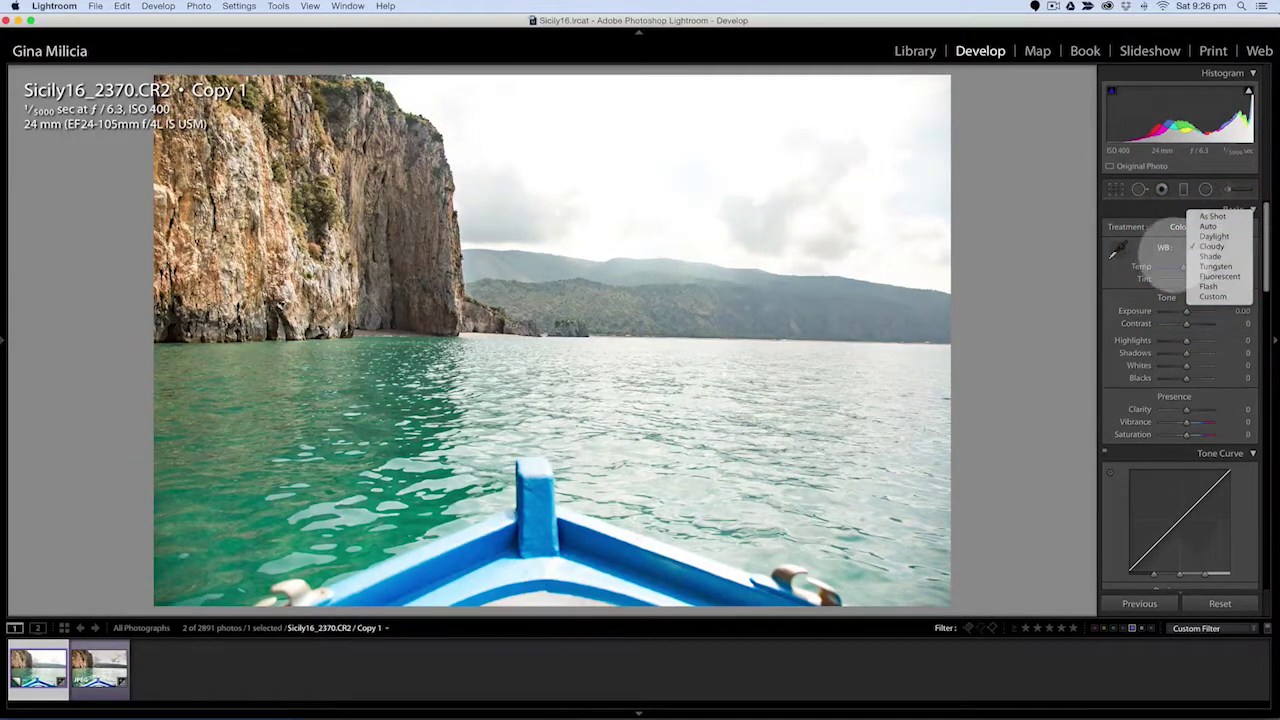
click(1180, 250)
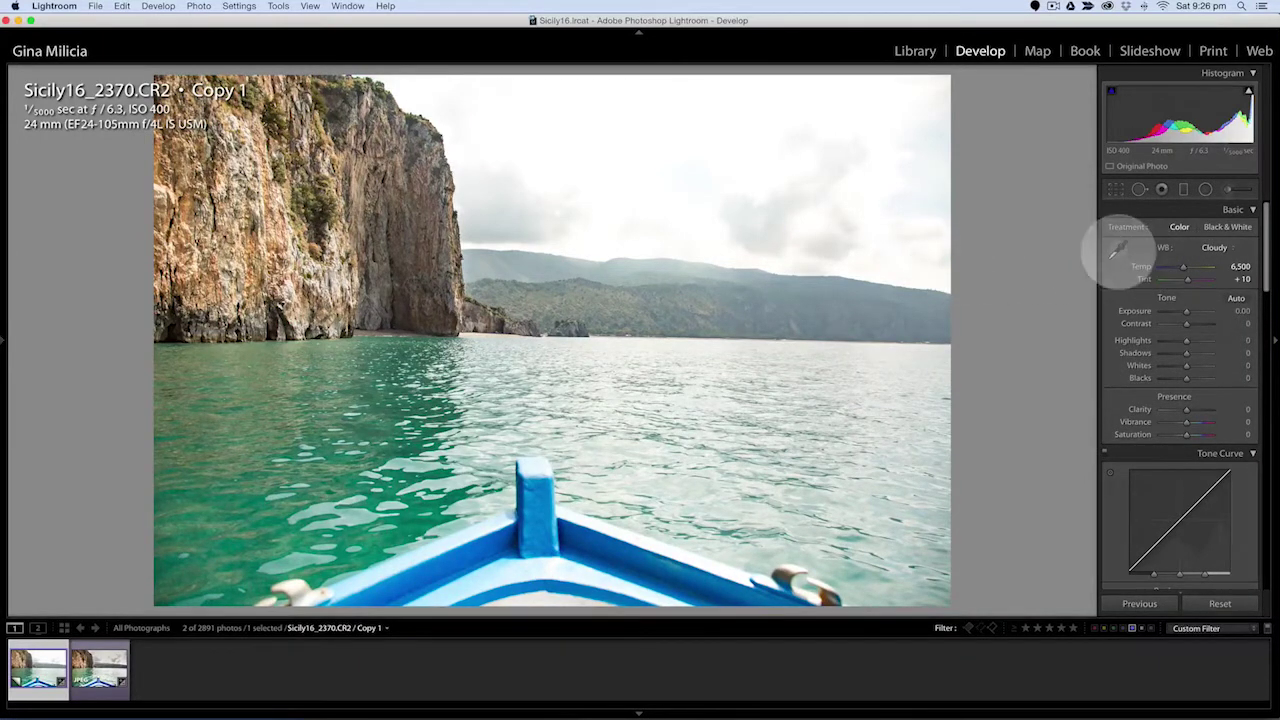
click(1114, 251)
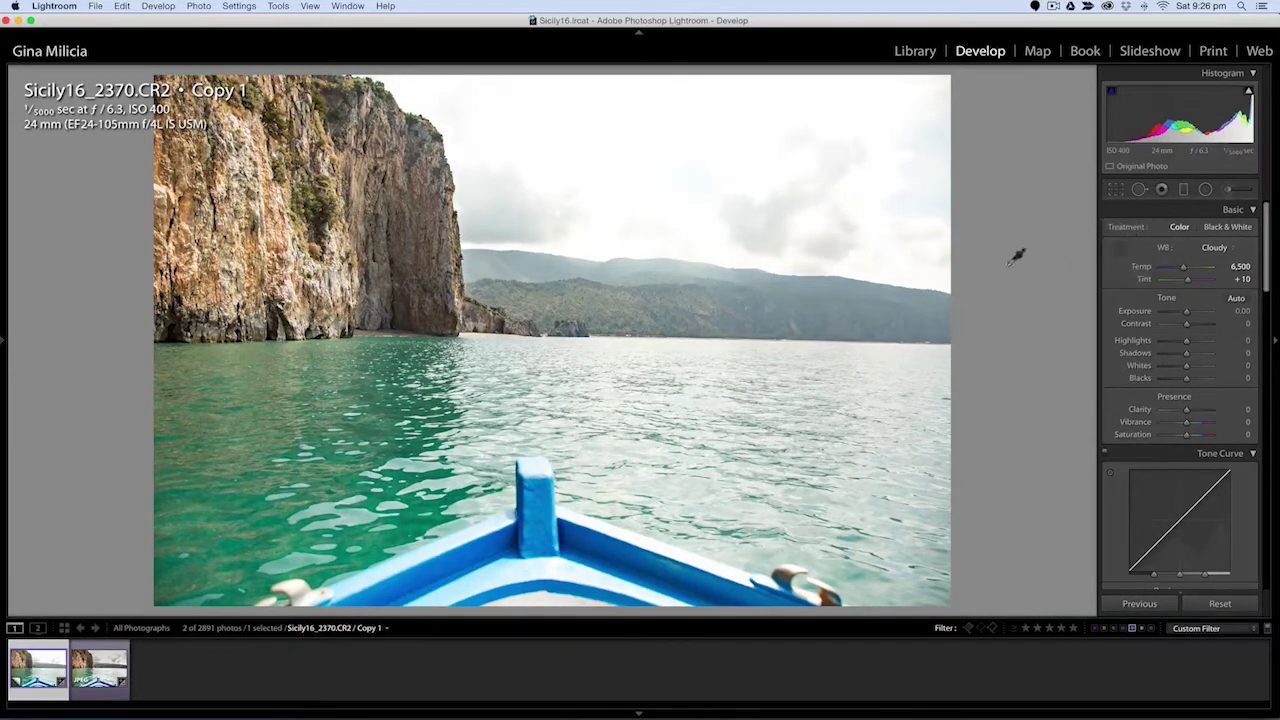
click(521, 597)
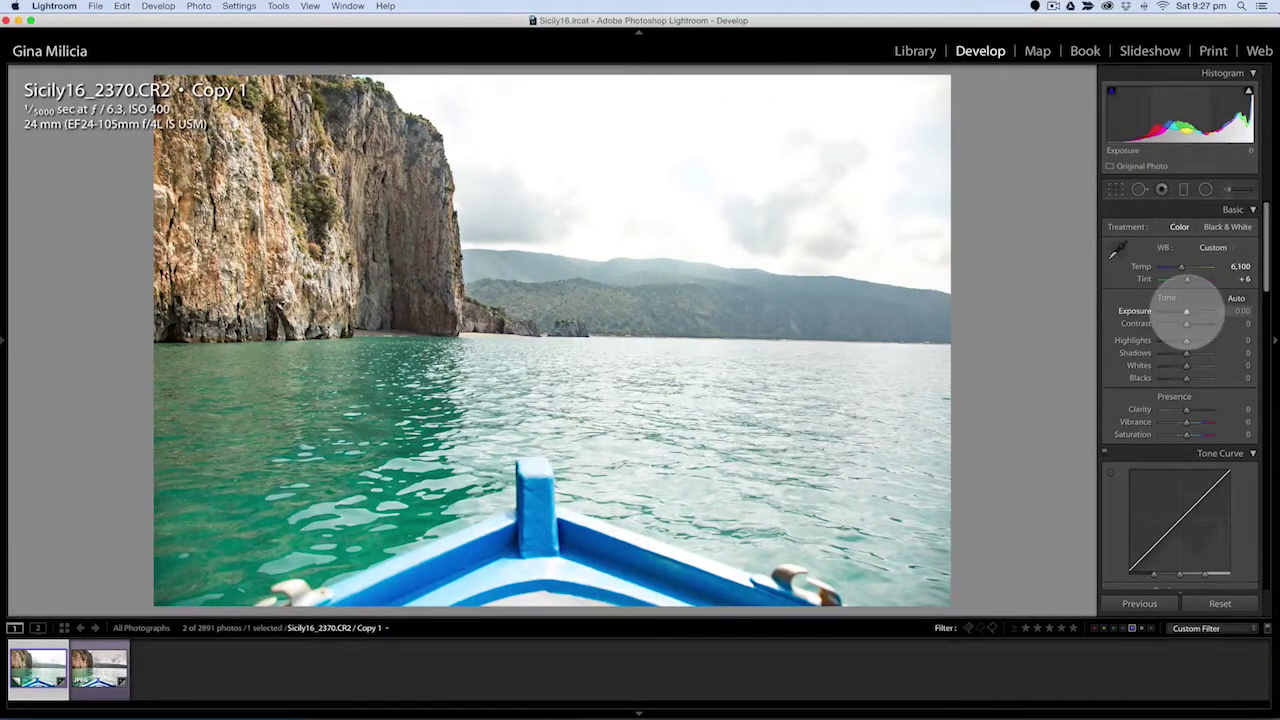
Step: Set the RAW's Exposure to -3.35, Highlights -55, Shadows +100 and Clarity +51
drag(1187, 311, 1176, 312)
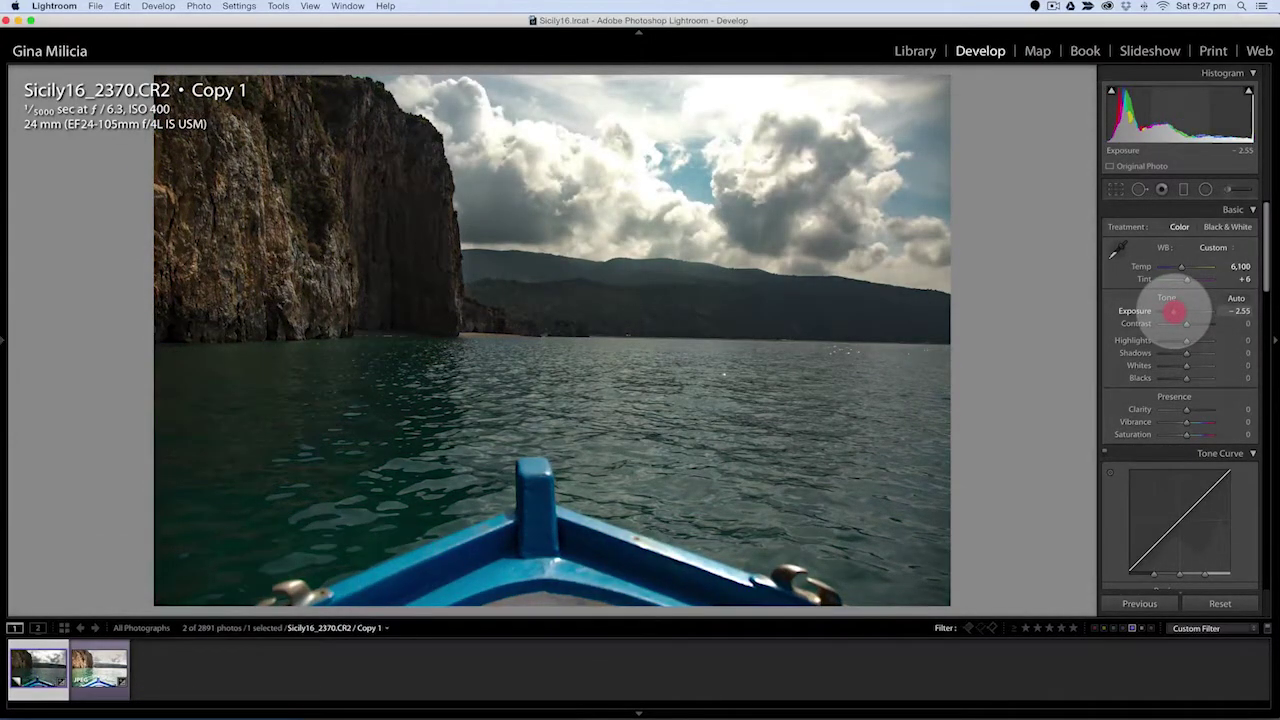
drag(1173, 311, 1168, 311)
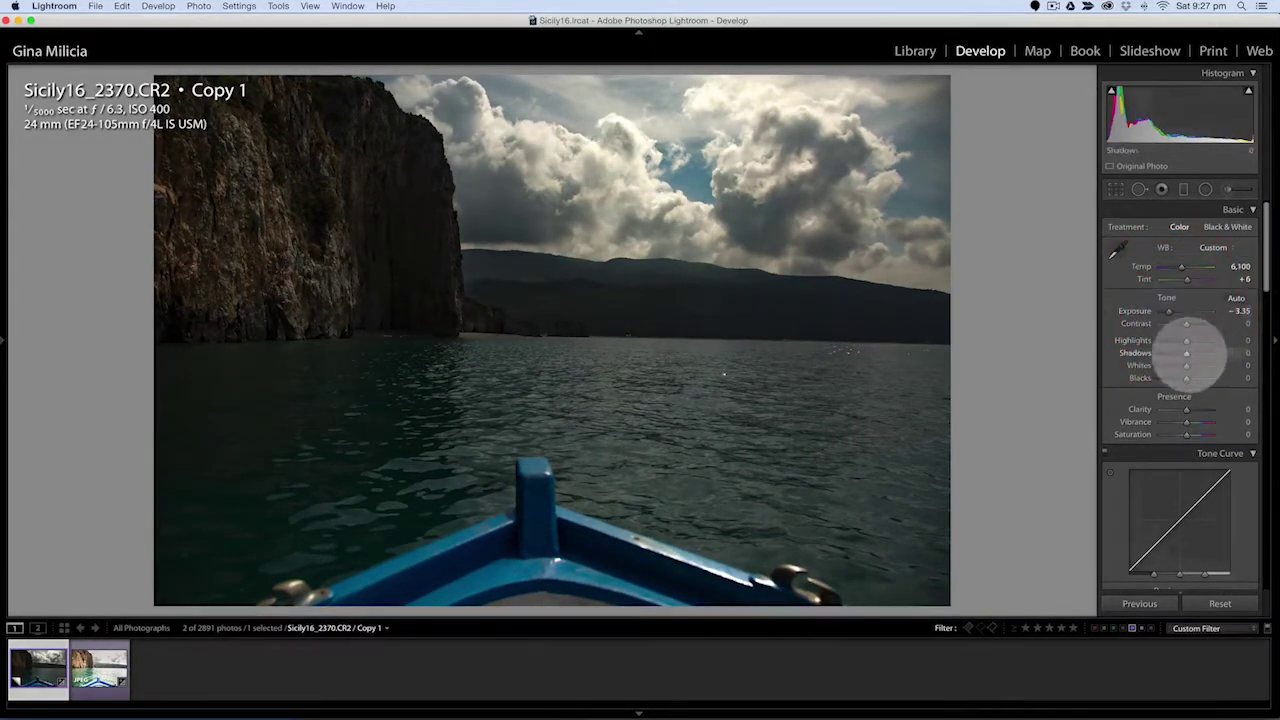
mouse_move(1186, 352)
mouse_down()
mouse_move(1235, 351)
mouse_move(1172, 340)
mouse_up()
drag(1186, 409, 1198, 409)
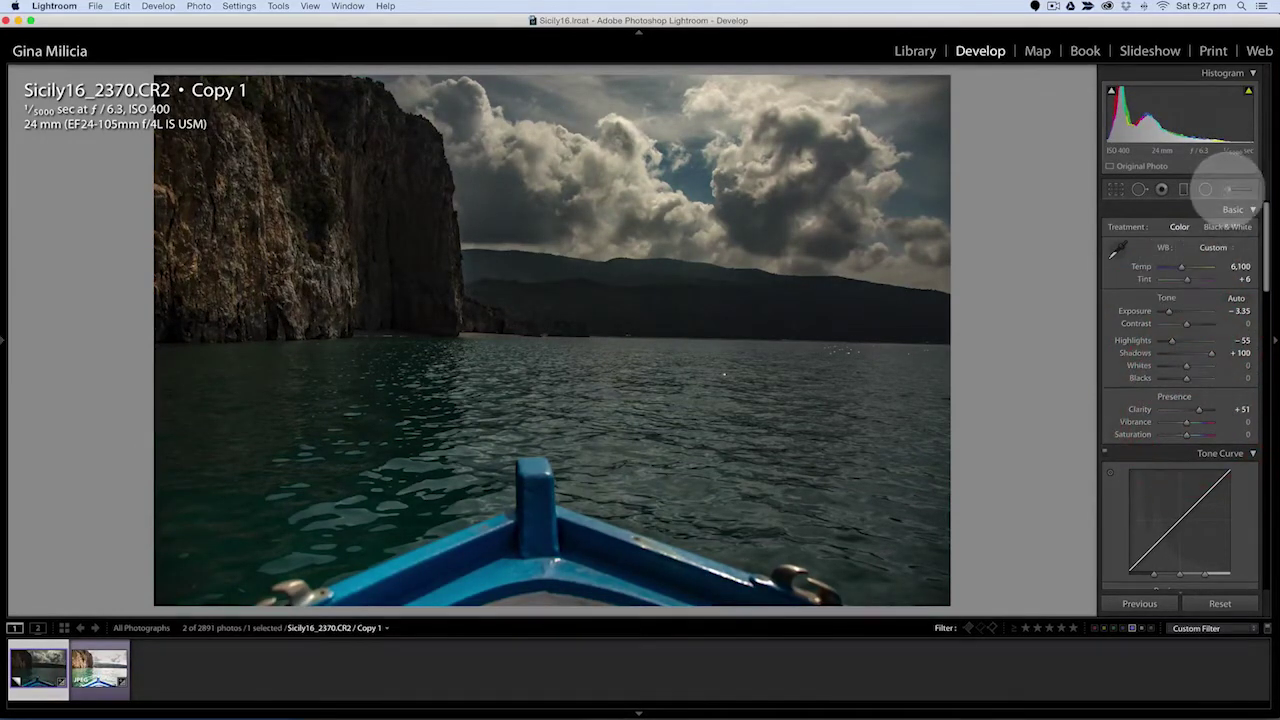
Step: Brush an adjustment onto the dark cliff face, raising its Exposure to about +1.59
click(1228, 189)
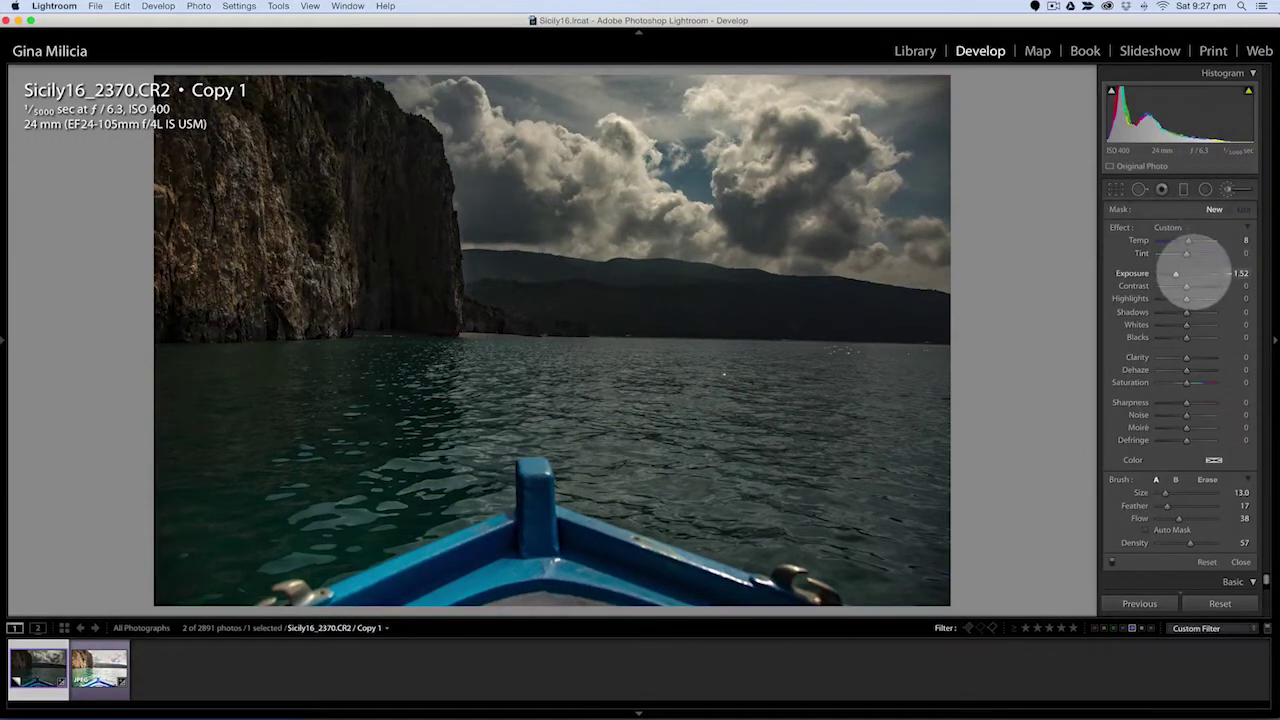
mouse_move(1177, 273)
mouse_down()
mouse_move(1194, 273)
mouse_move(1195, 312)
mouse_up()
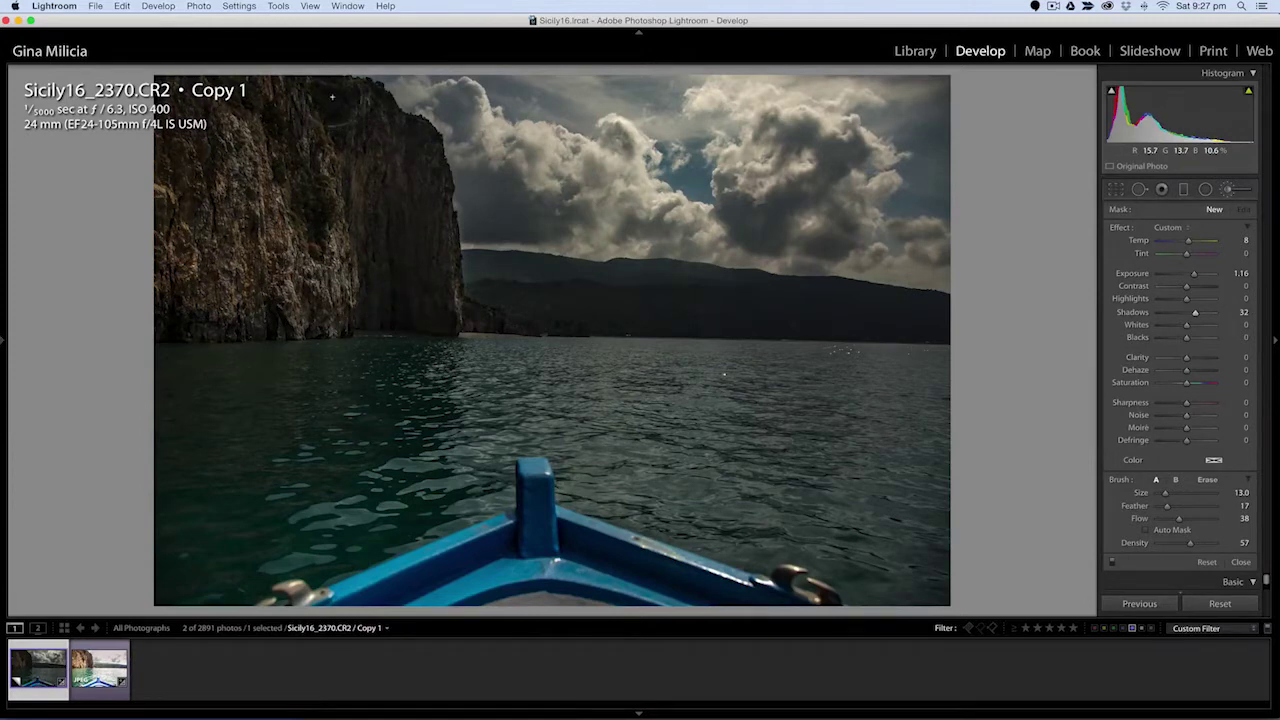
click(217, 111)
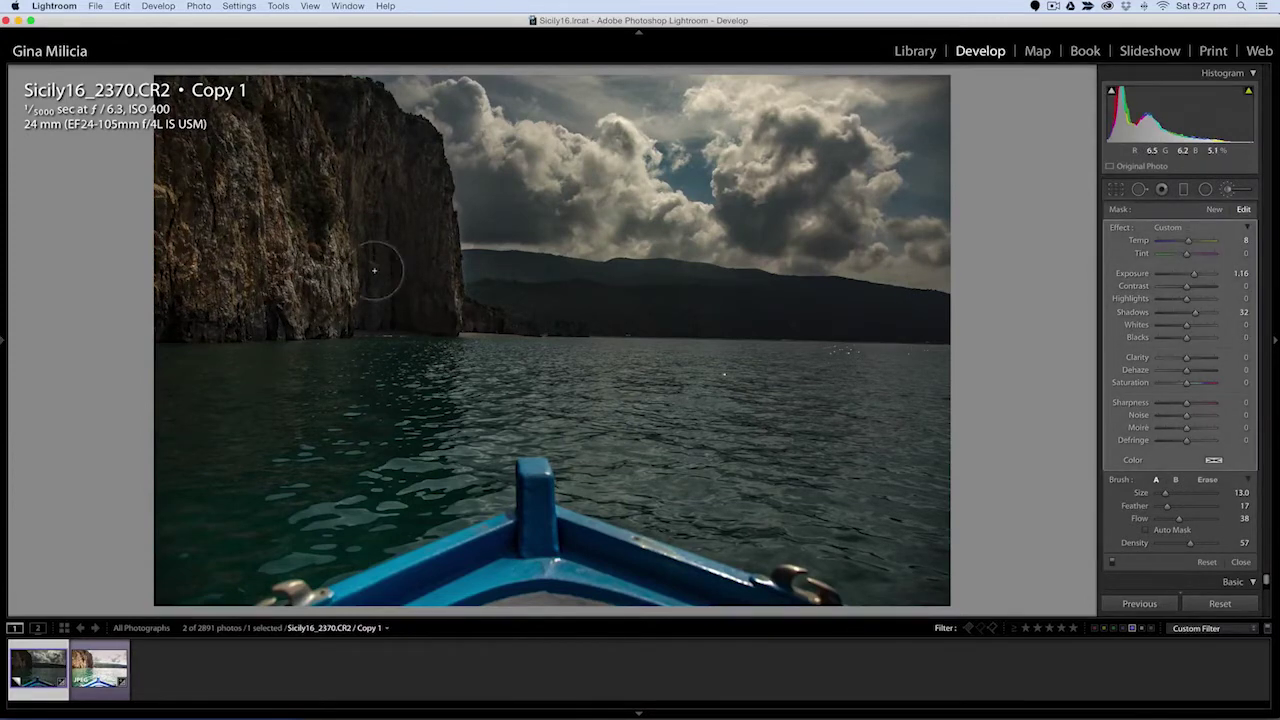
drag(1193, 273, 1197, 273)
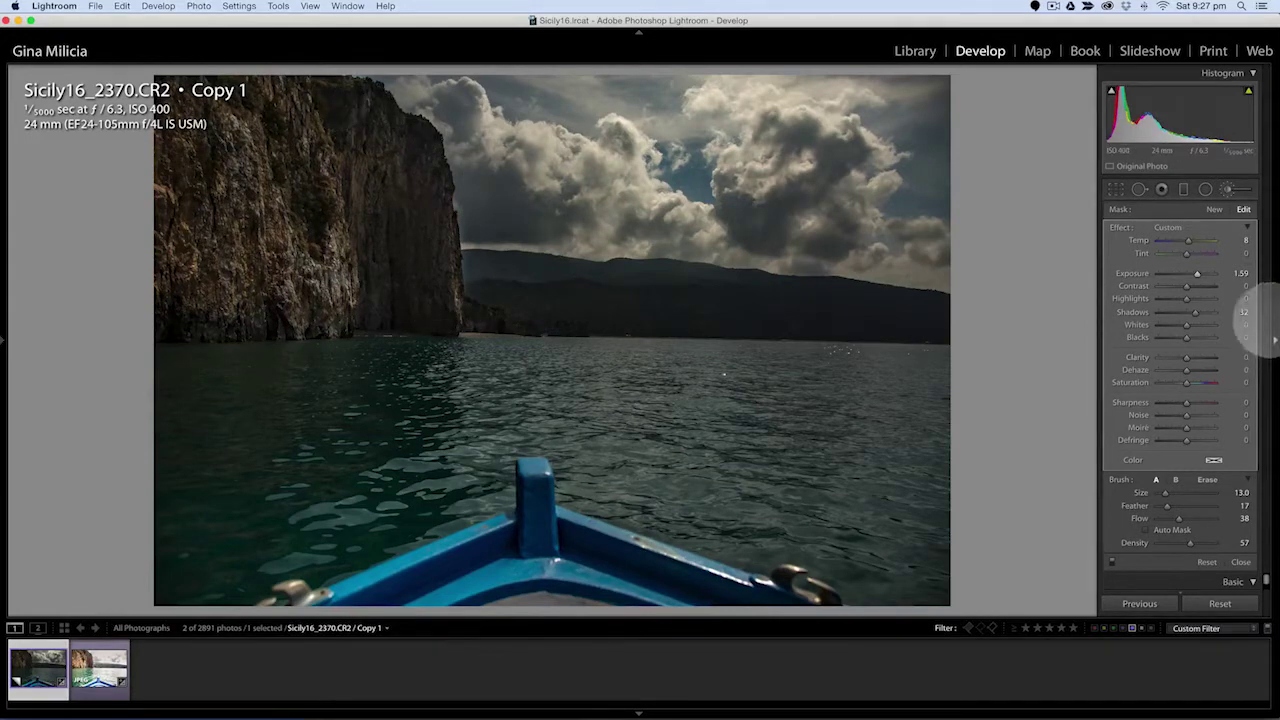
click(1213, 209)
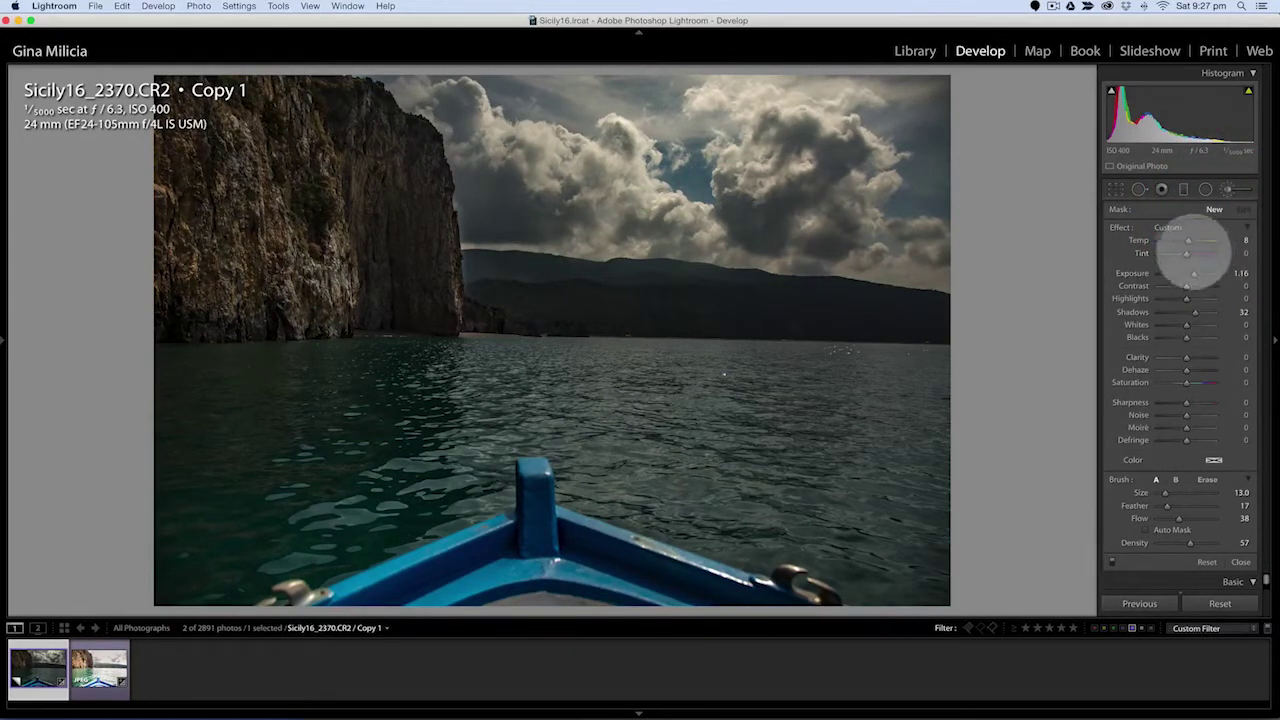
Step: Reset the brush and paint the clouds with Highlights -35, Shadows +28 and Clarity +34
drag(1203, 251, 1135, 275)
double_click(1118, 227)
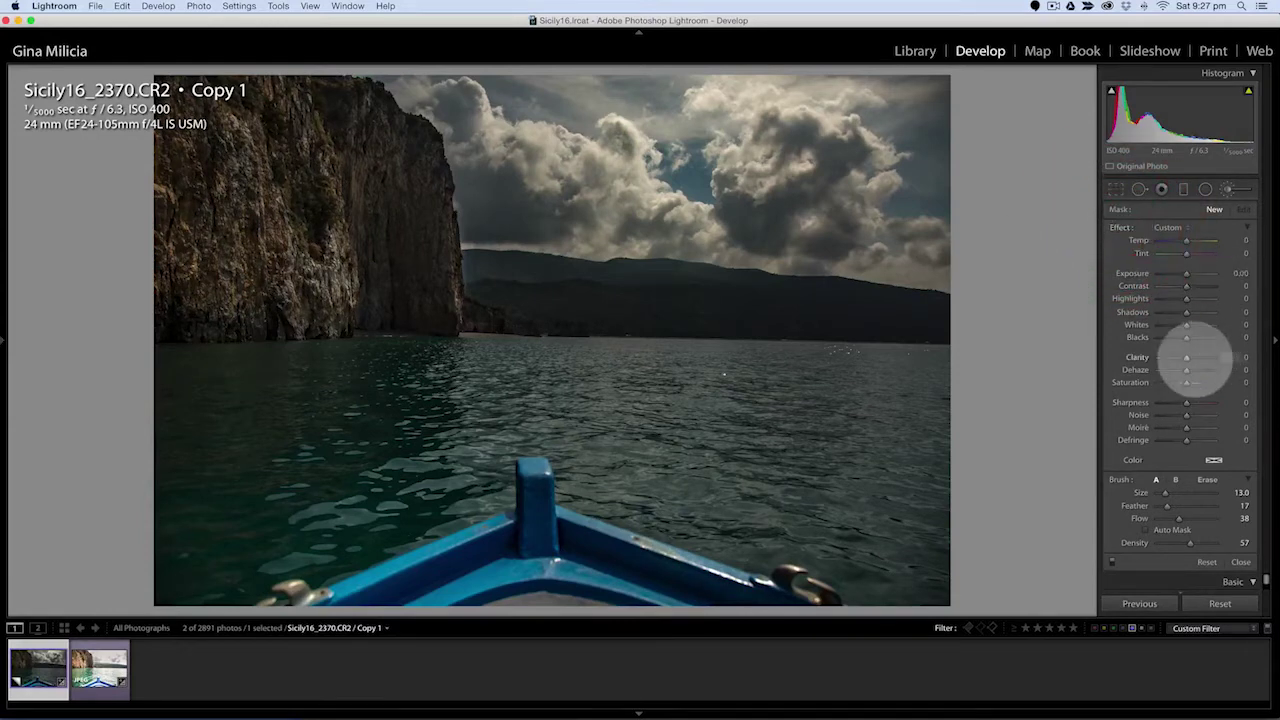
drag(1187, 357, 1196, 356)
drag(1187, 312, 1158, 296)
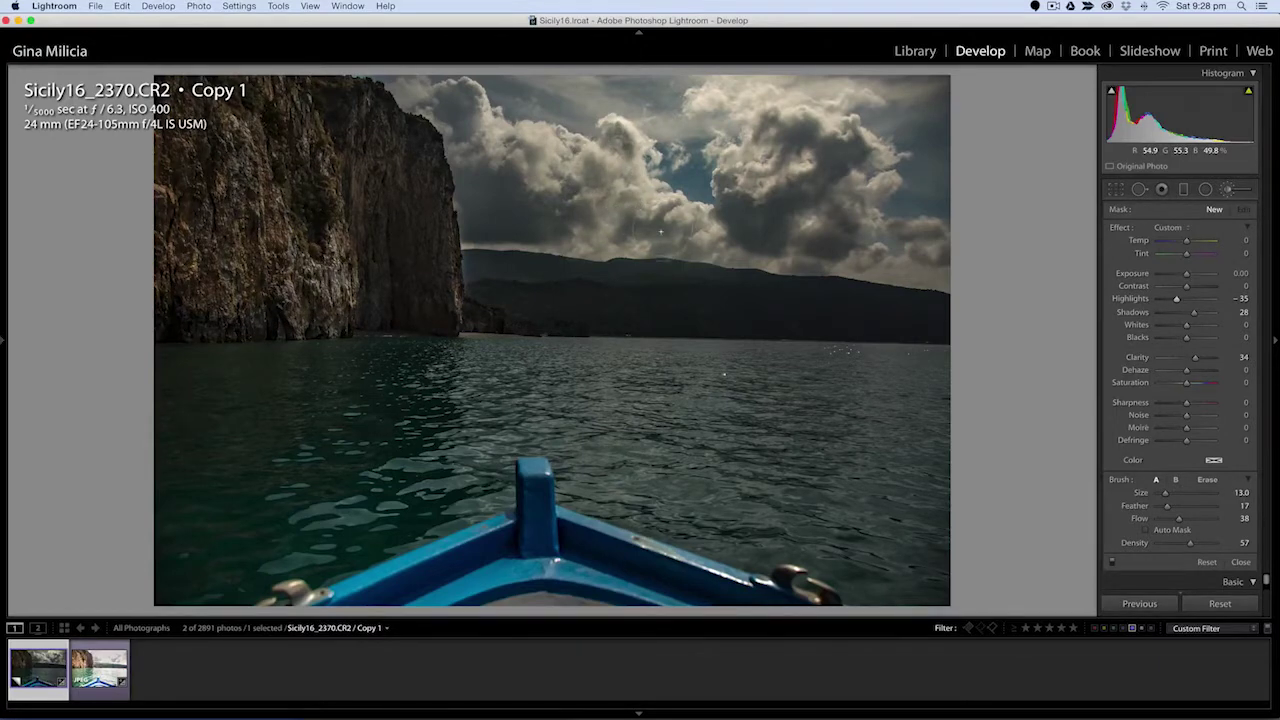
click(804, 136)
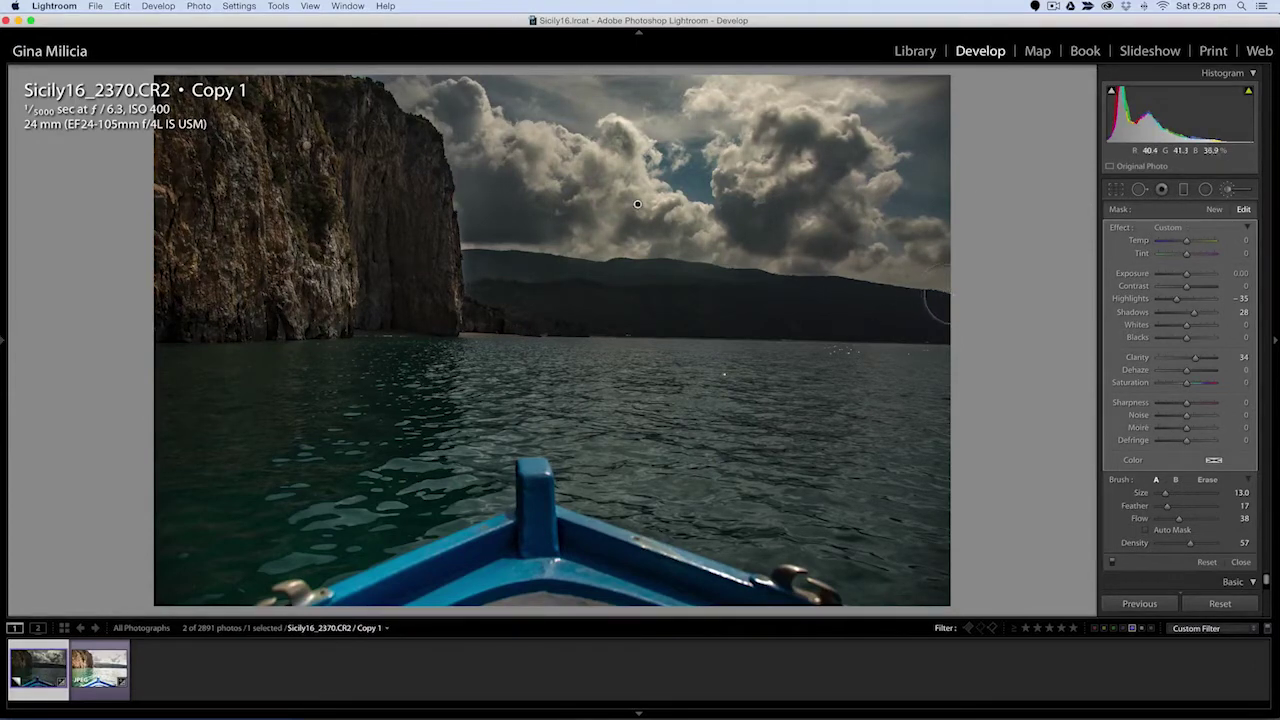
click(1213, 209)
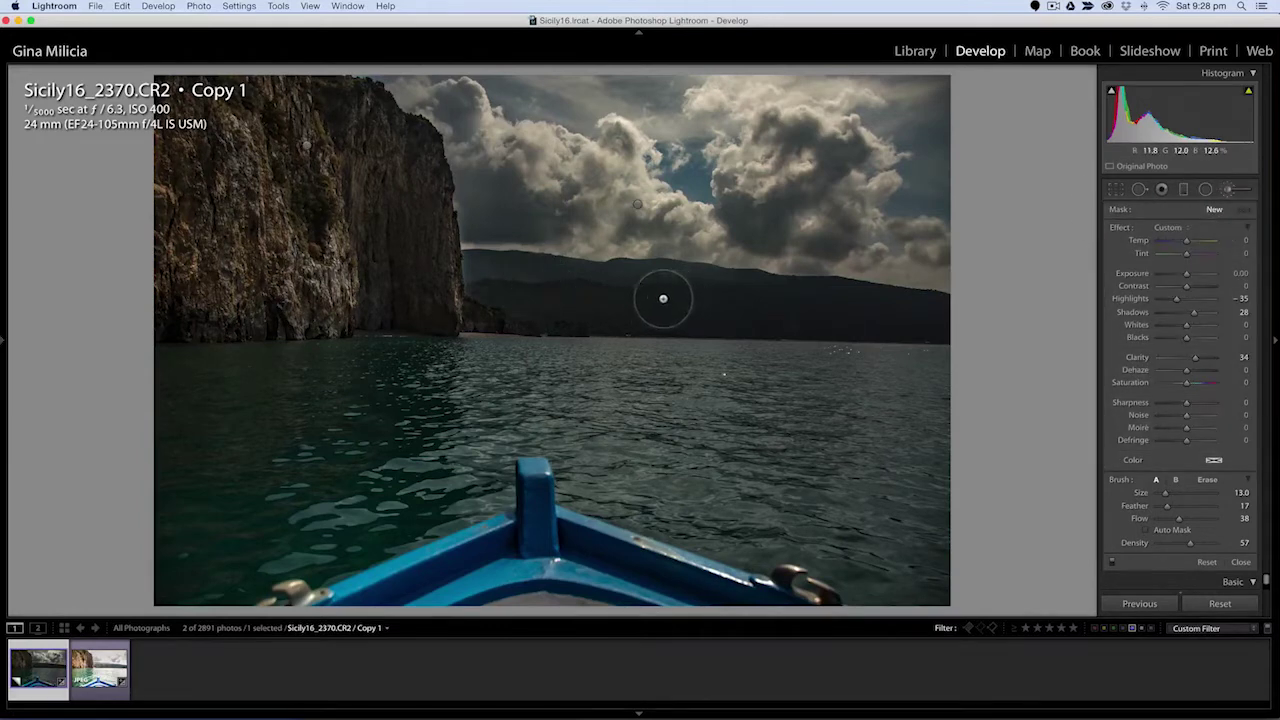
Step: Brush the distant mountains with clarity removed and Dehaze +31
mouse_move(491, 284)
mouse_down()
mouse_move(646, 312)
mouse_move(930, 322)
mouse_up()
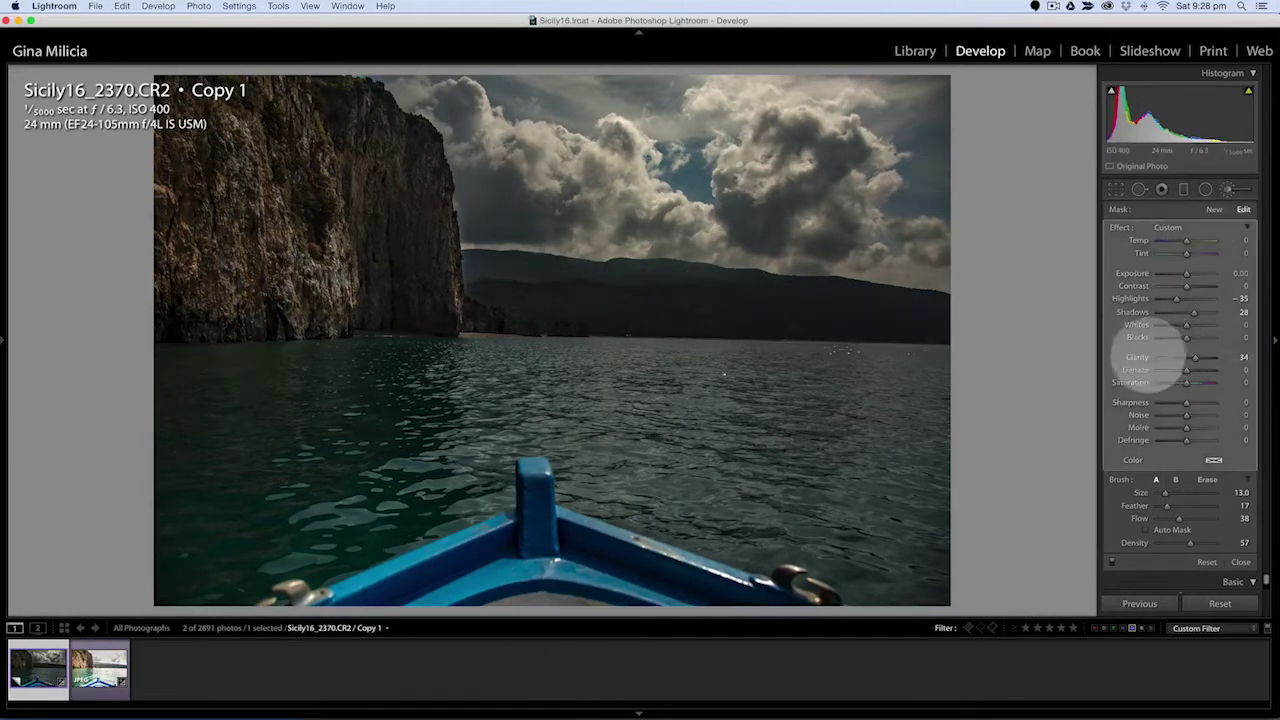
double_click(1136, 357)
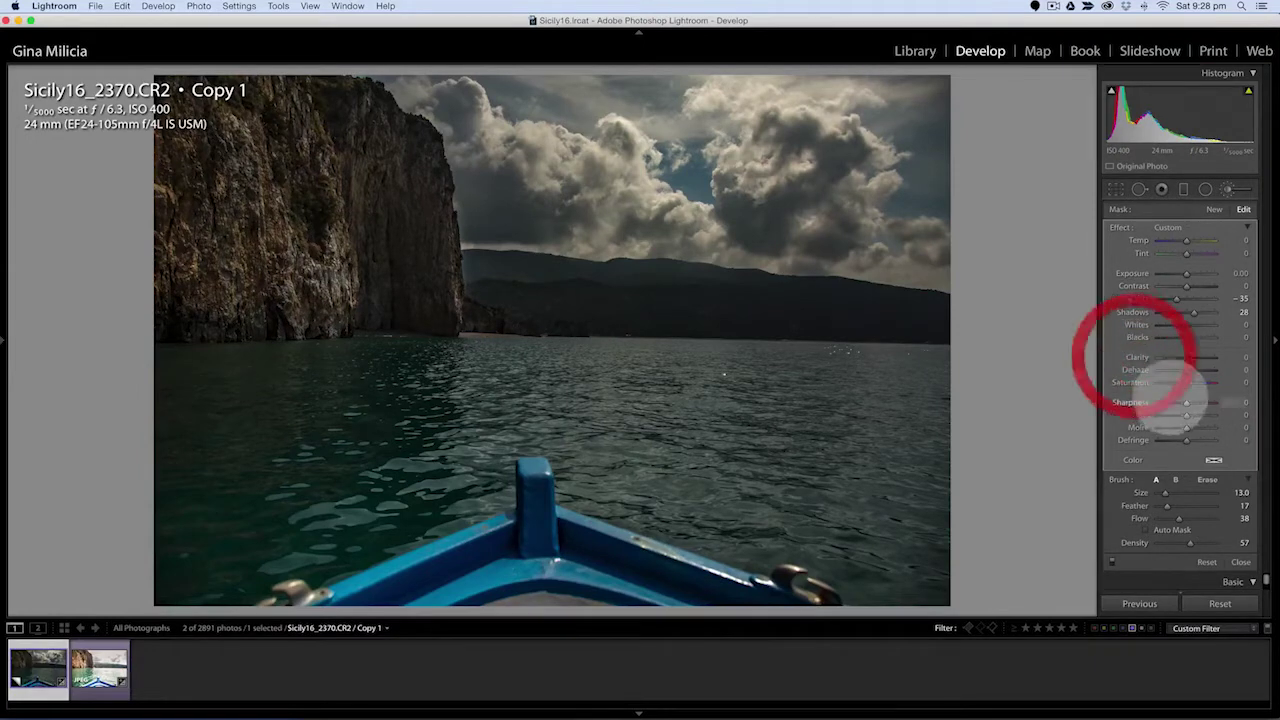
drag(1183, 371, 1195, 371)
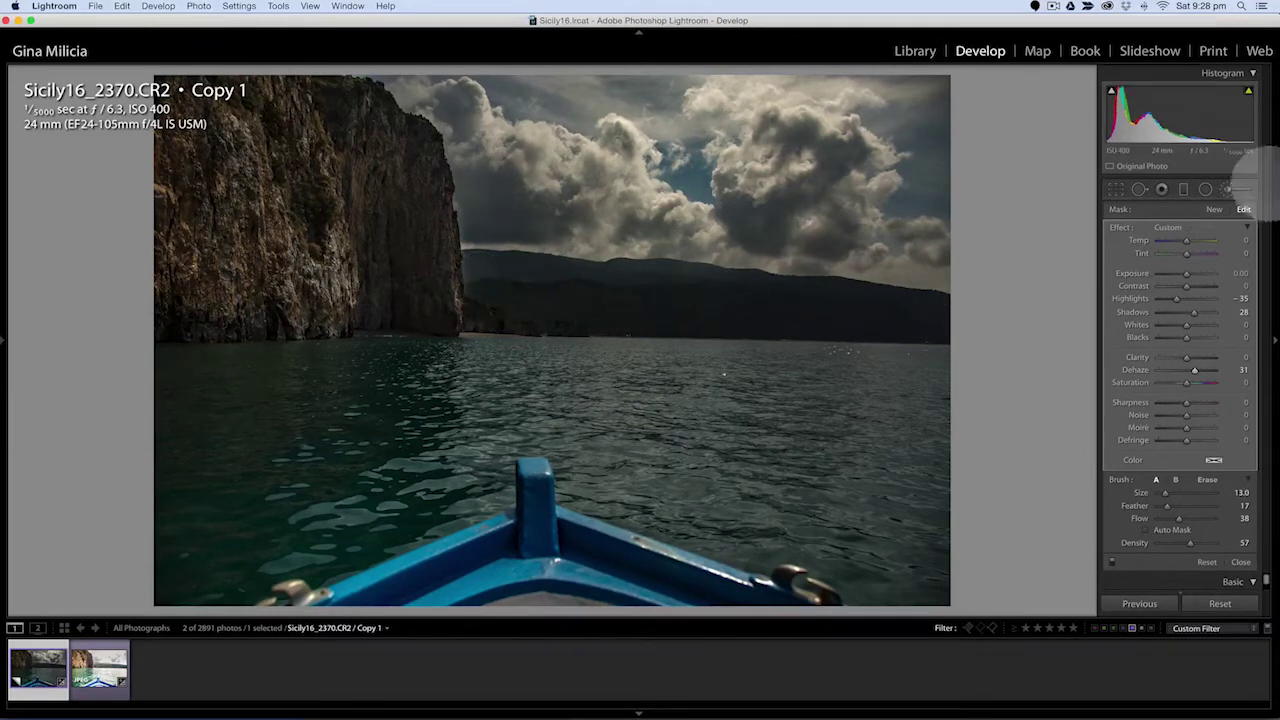
click(1214, 209)
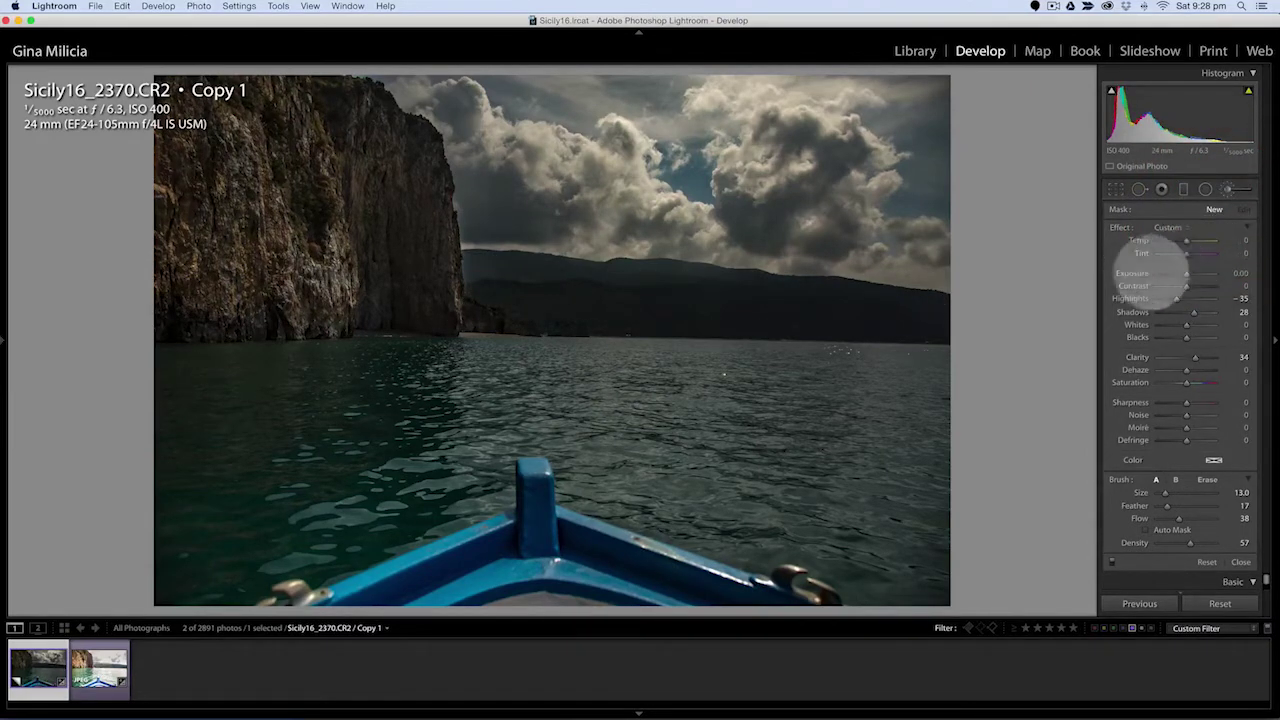
double_click(1112, 228)
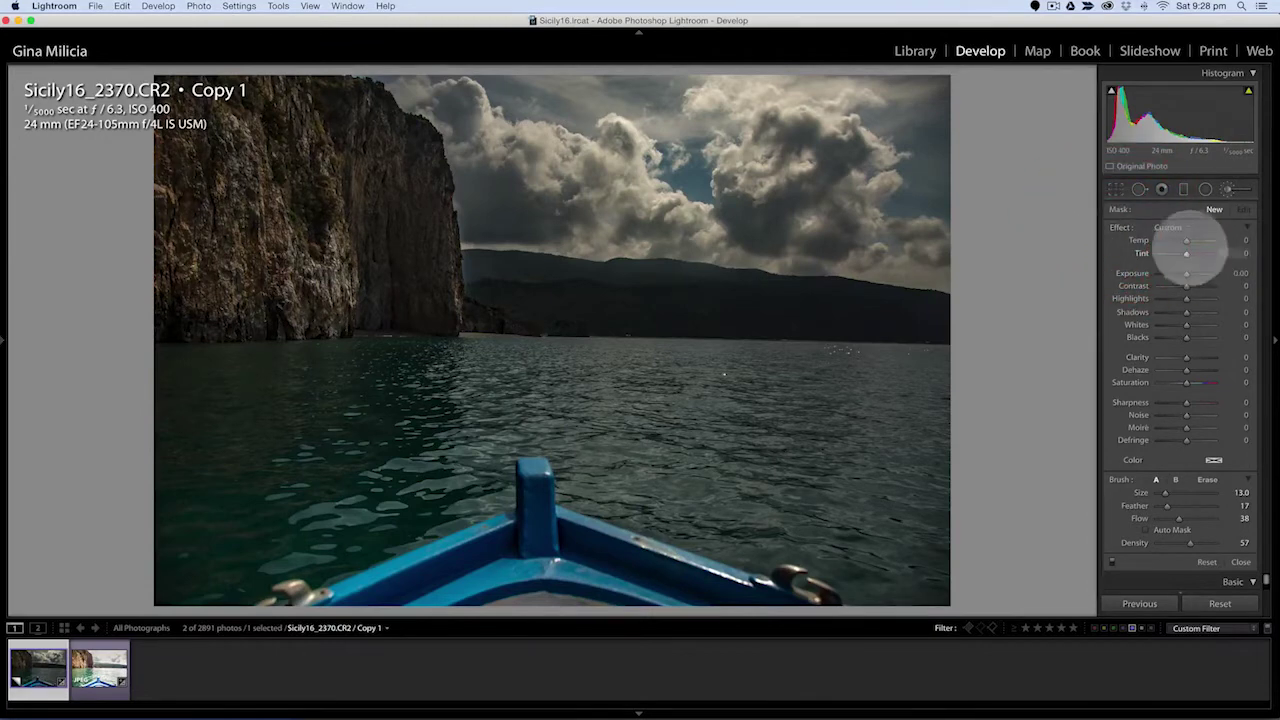
Step: Paint the foreground water at brush size 27 with Temp -12 and Exposure +1.01
drag(1189, 242, 1193, 273)
key(bracketright)
key(bracketright)
key(bracketright)
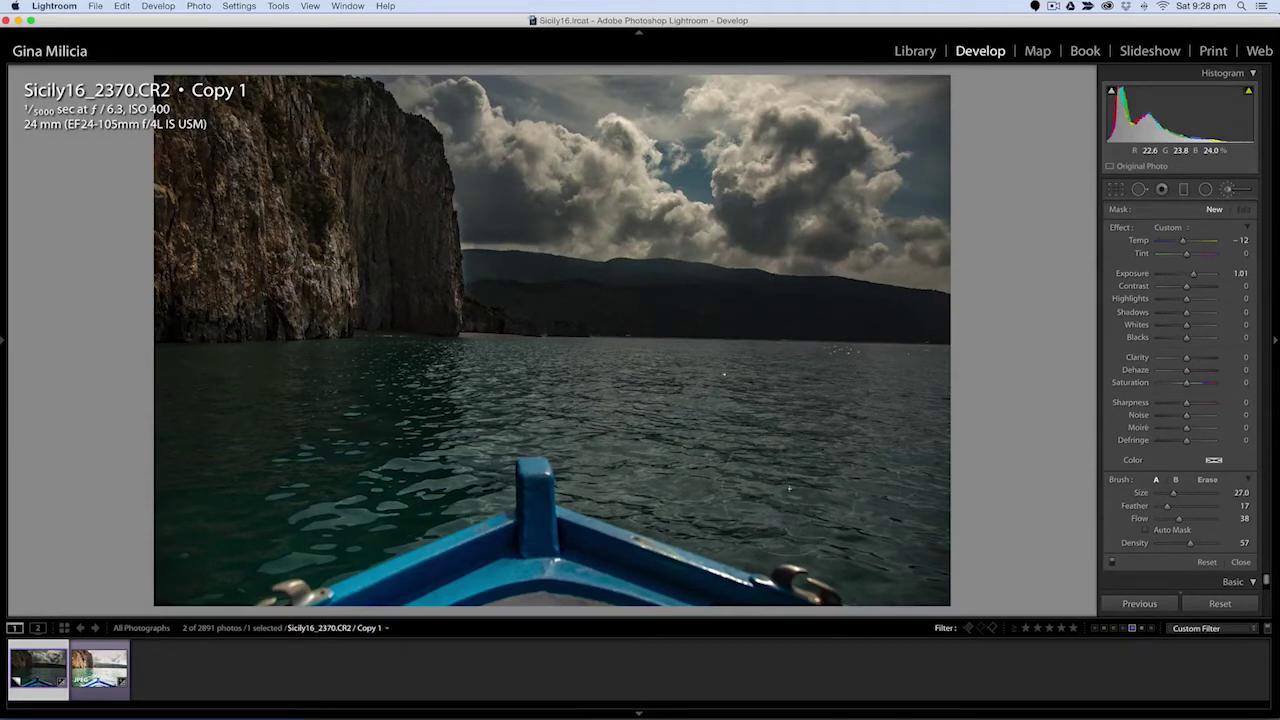
drag(805, 424, 786, 464)
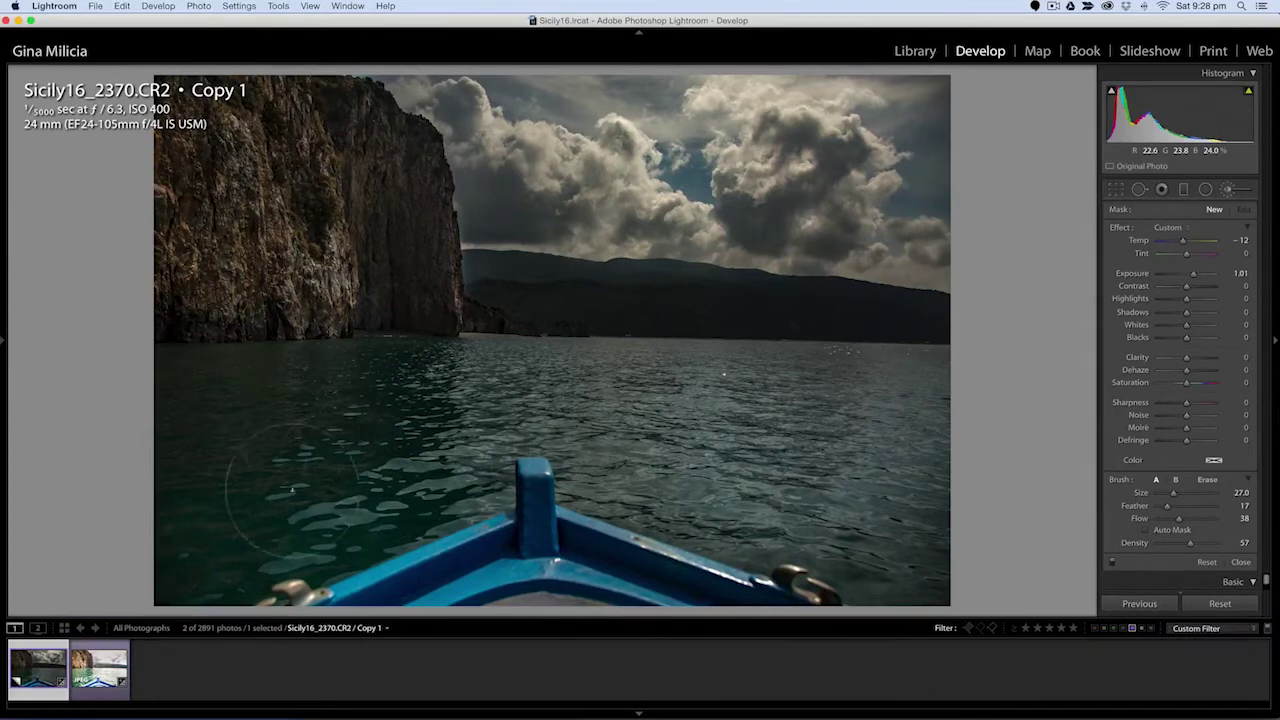
drag(530, 480, 438, 376)
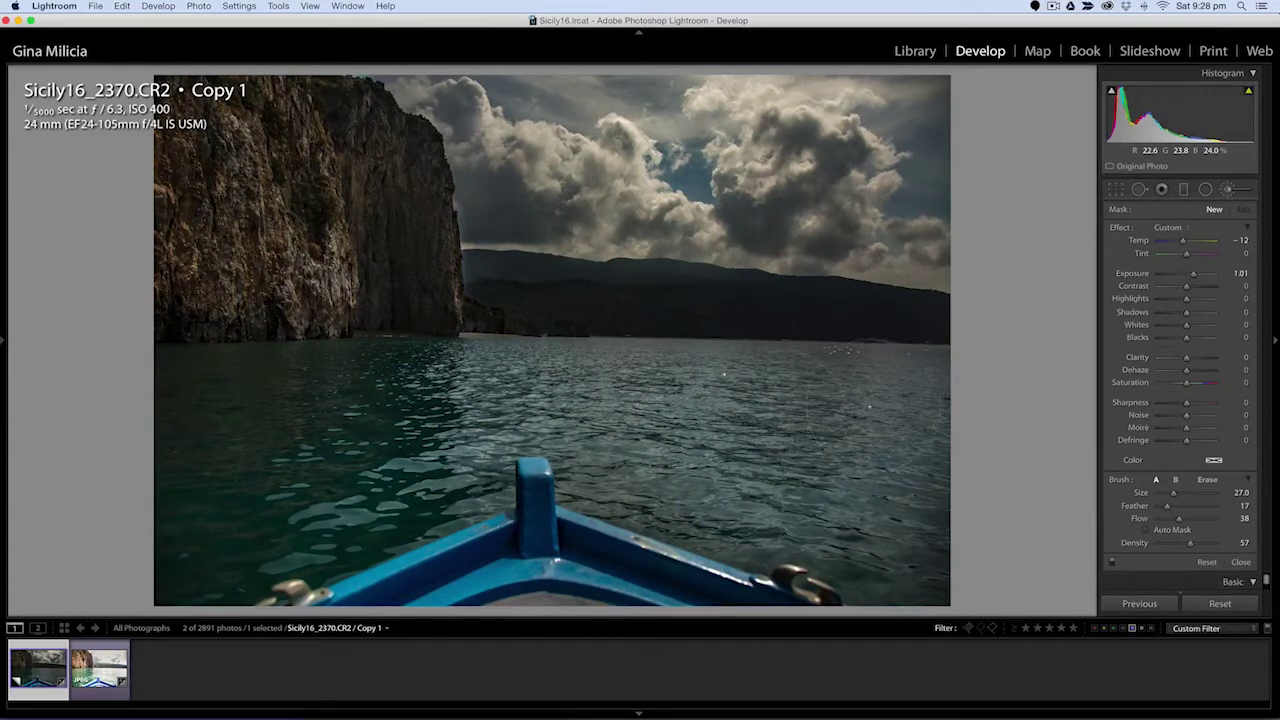
click(858, 410)
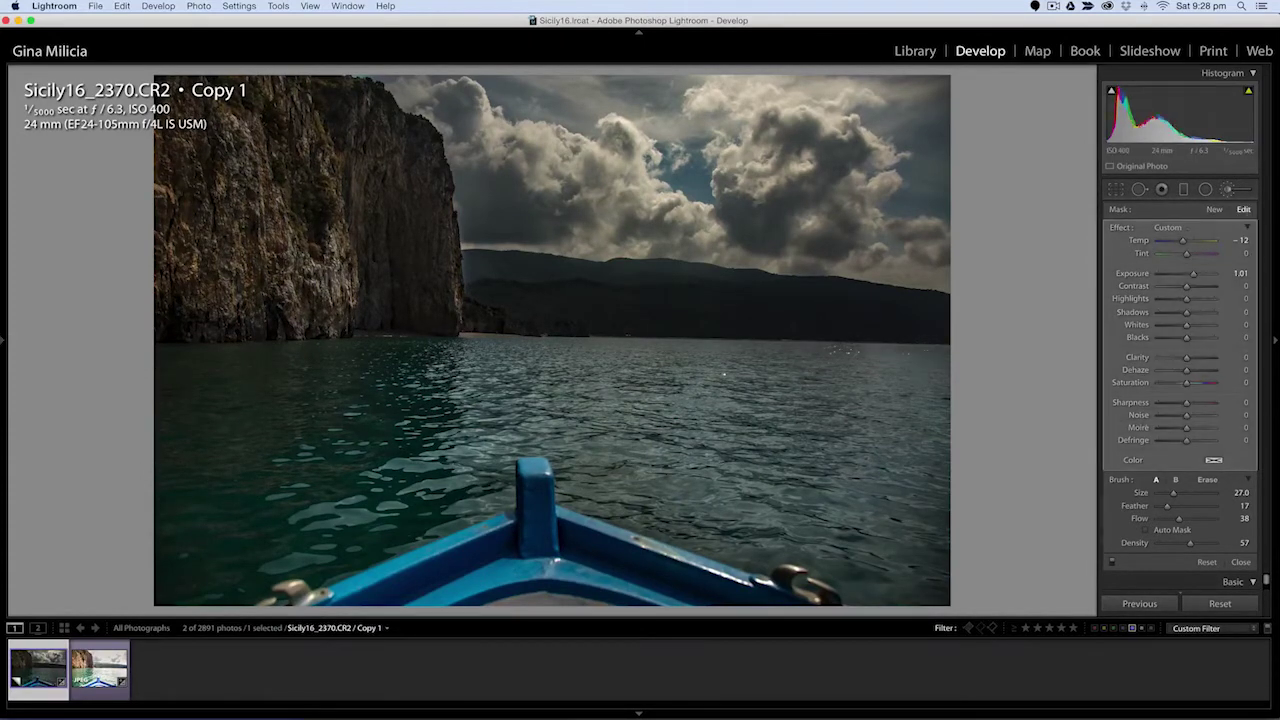
click(1214, 209)
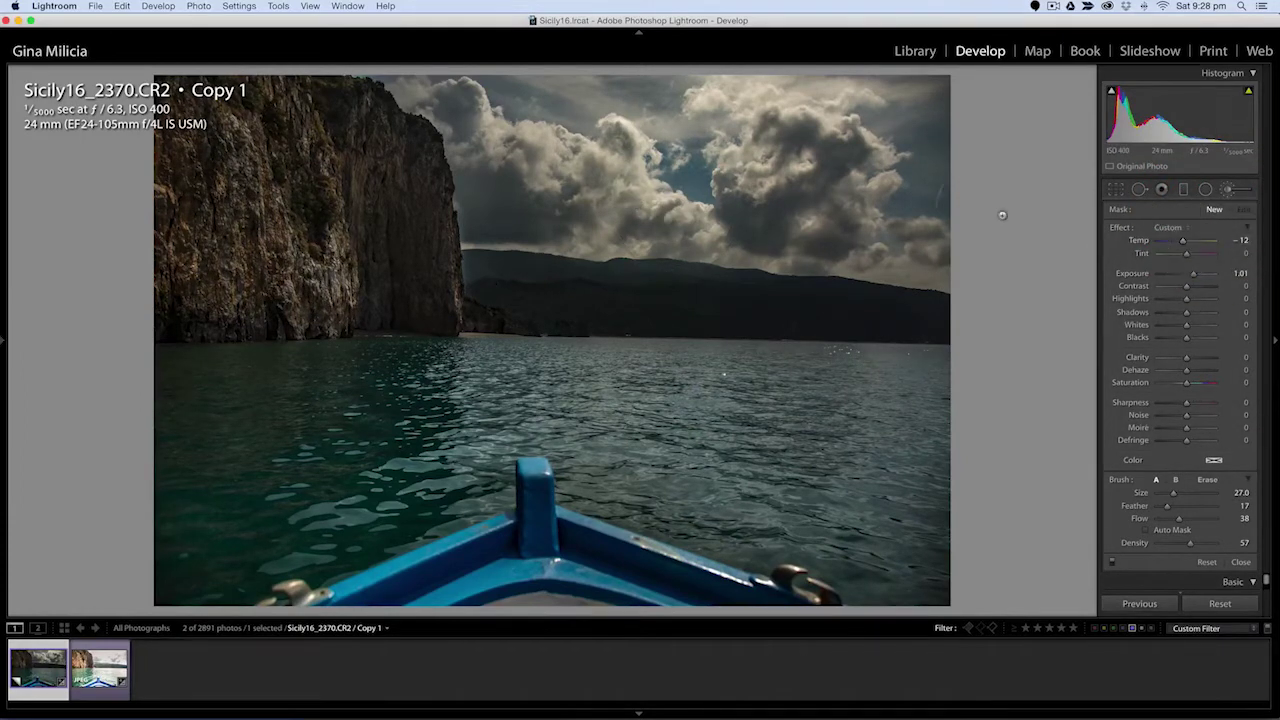
click(637, 204)
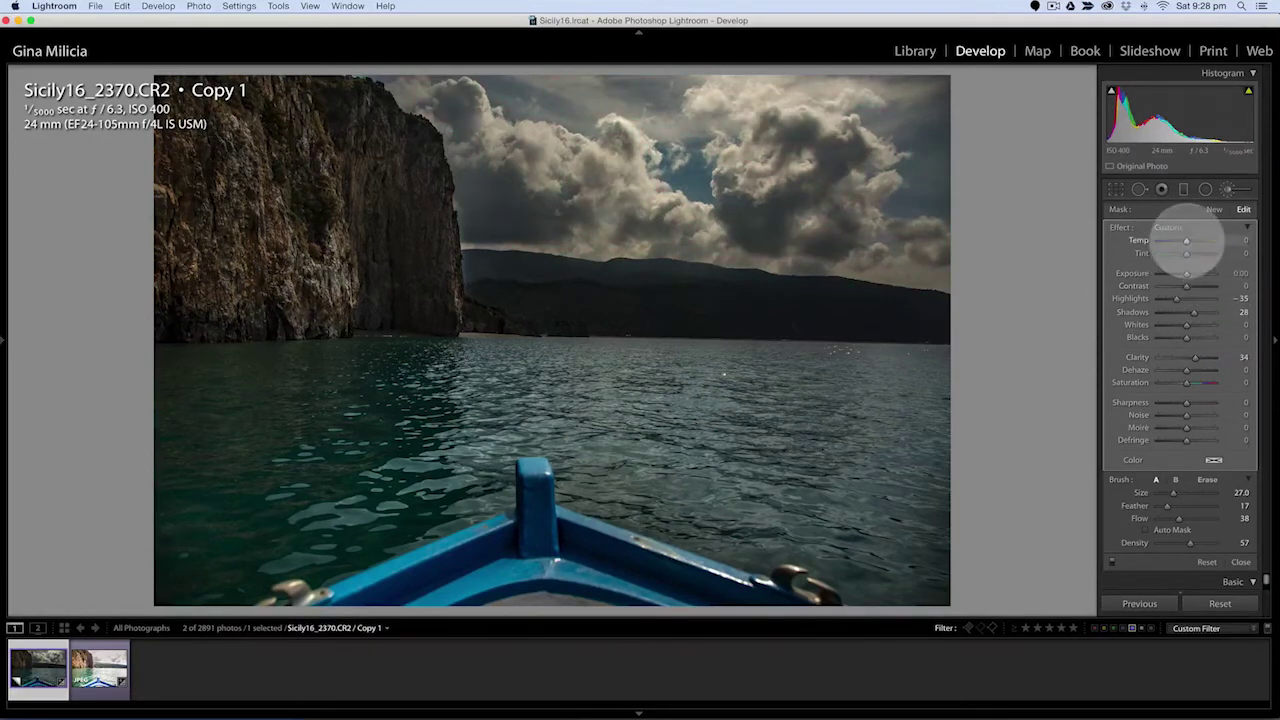
Step: Set the clouds brush adjustment's Temp to +21 to warm them
drag(1186, 240, 1193, 240)
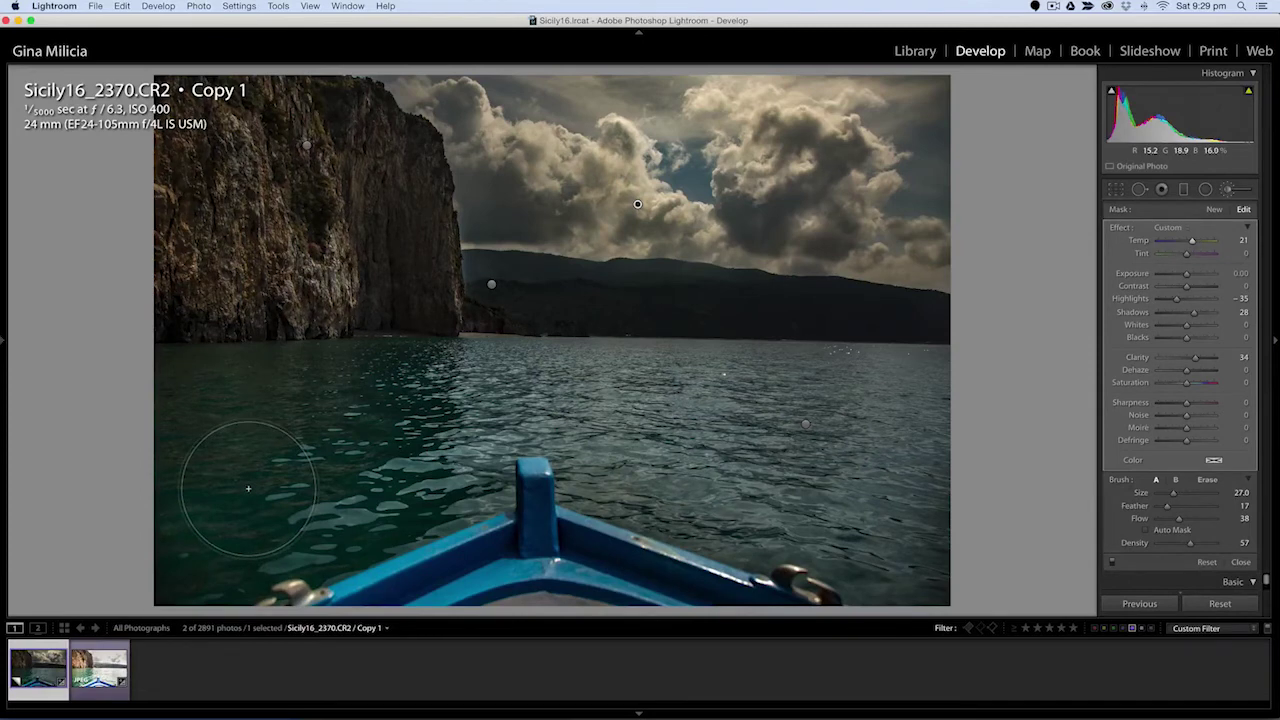
mouse_move(491, 284)
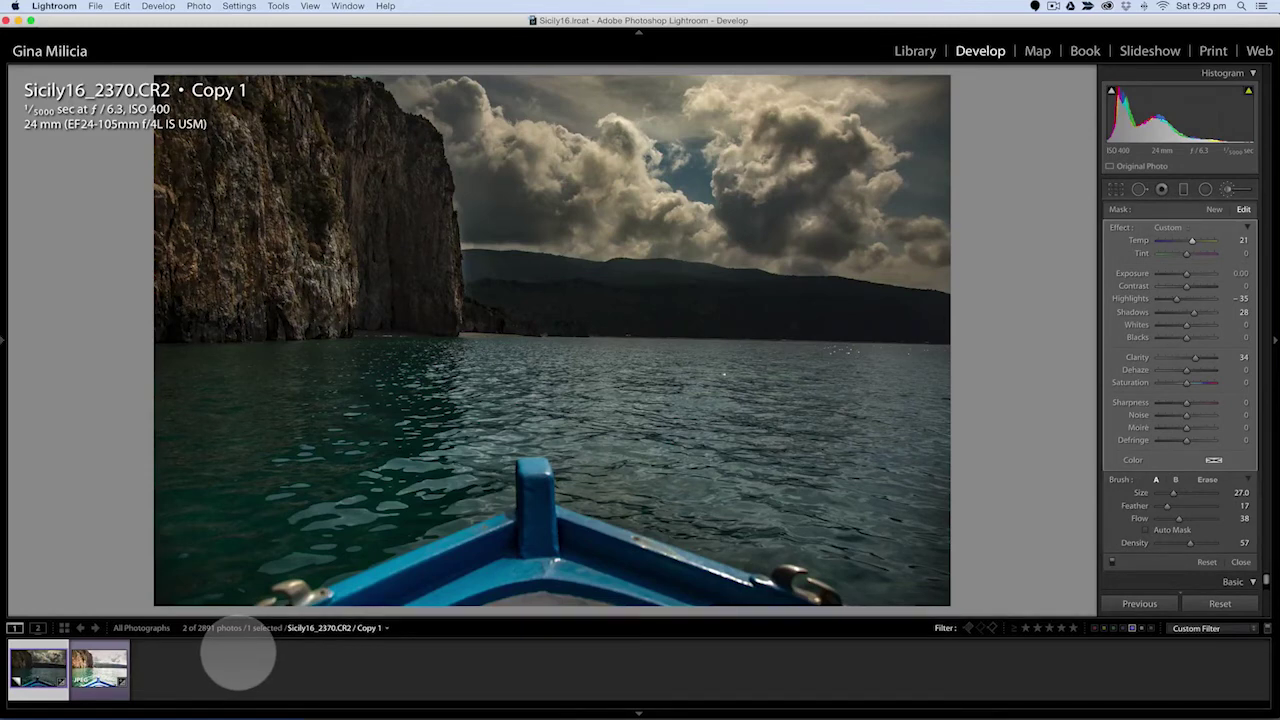
click(97, 662)
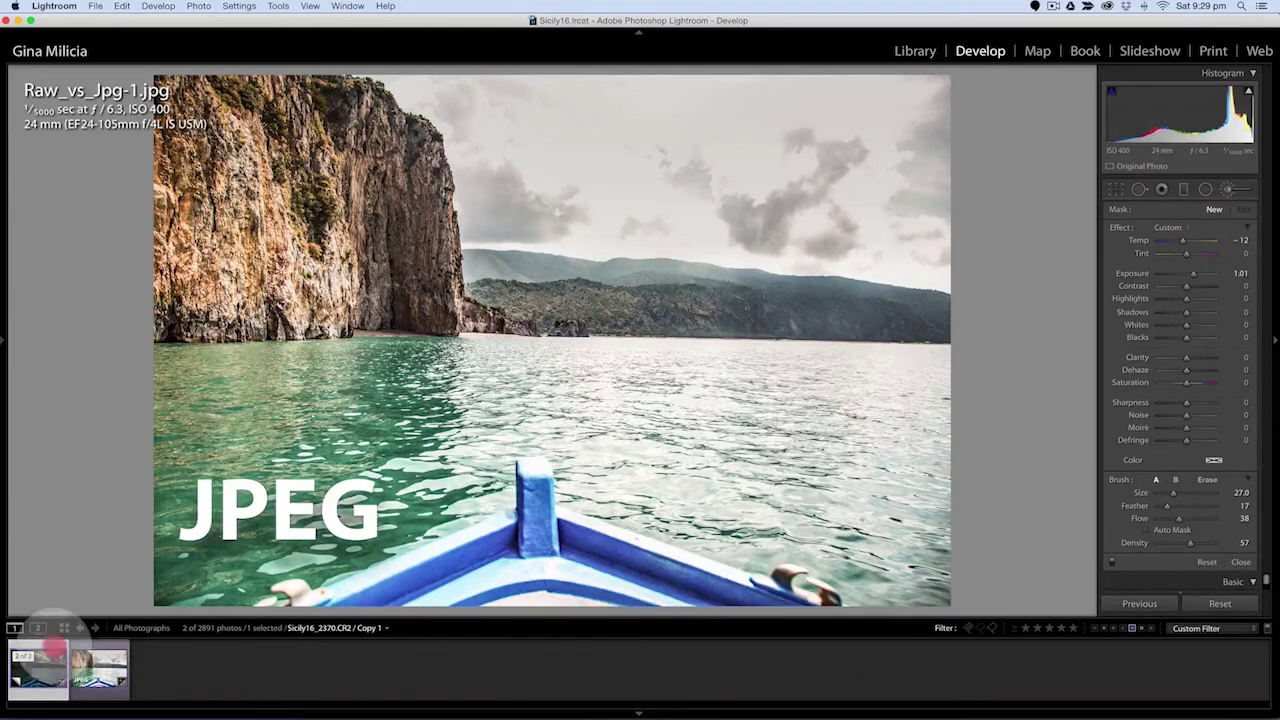
click(40, 650)
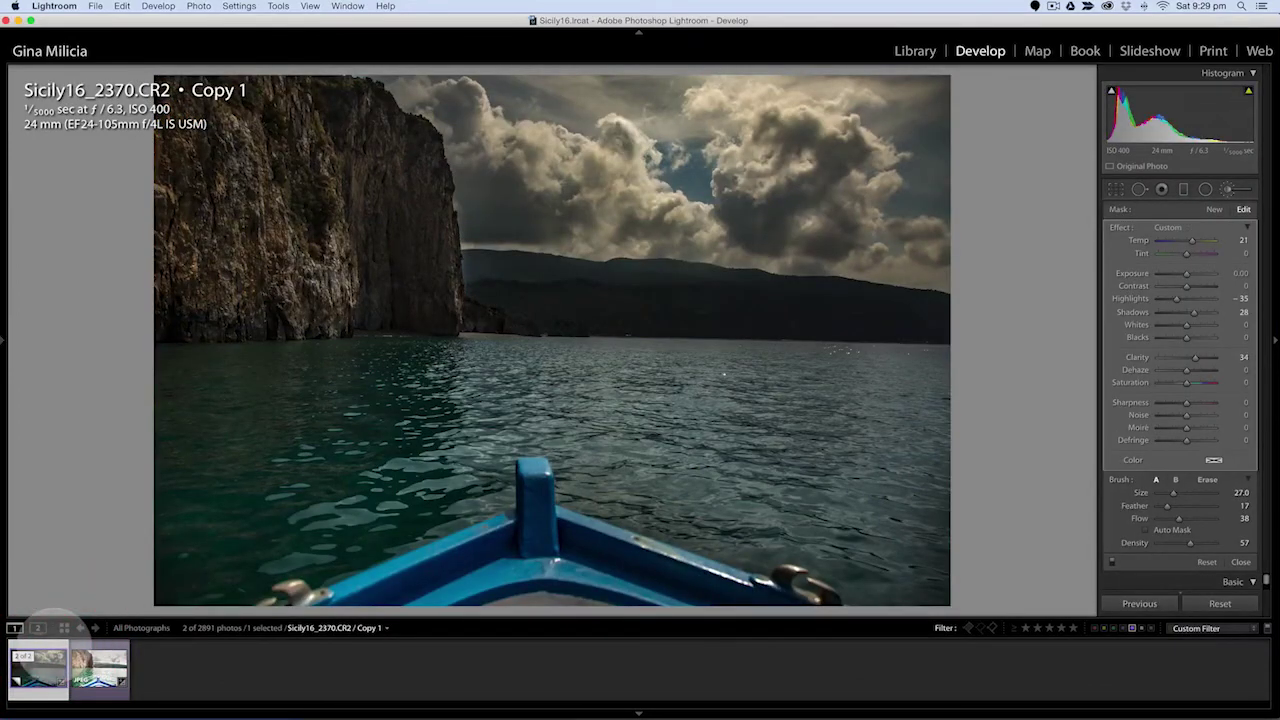